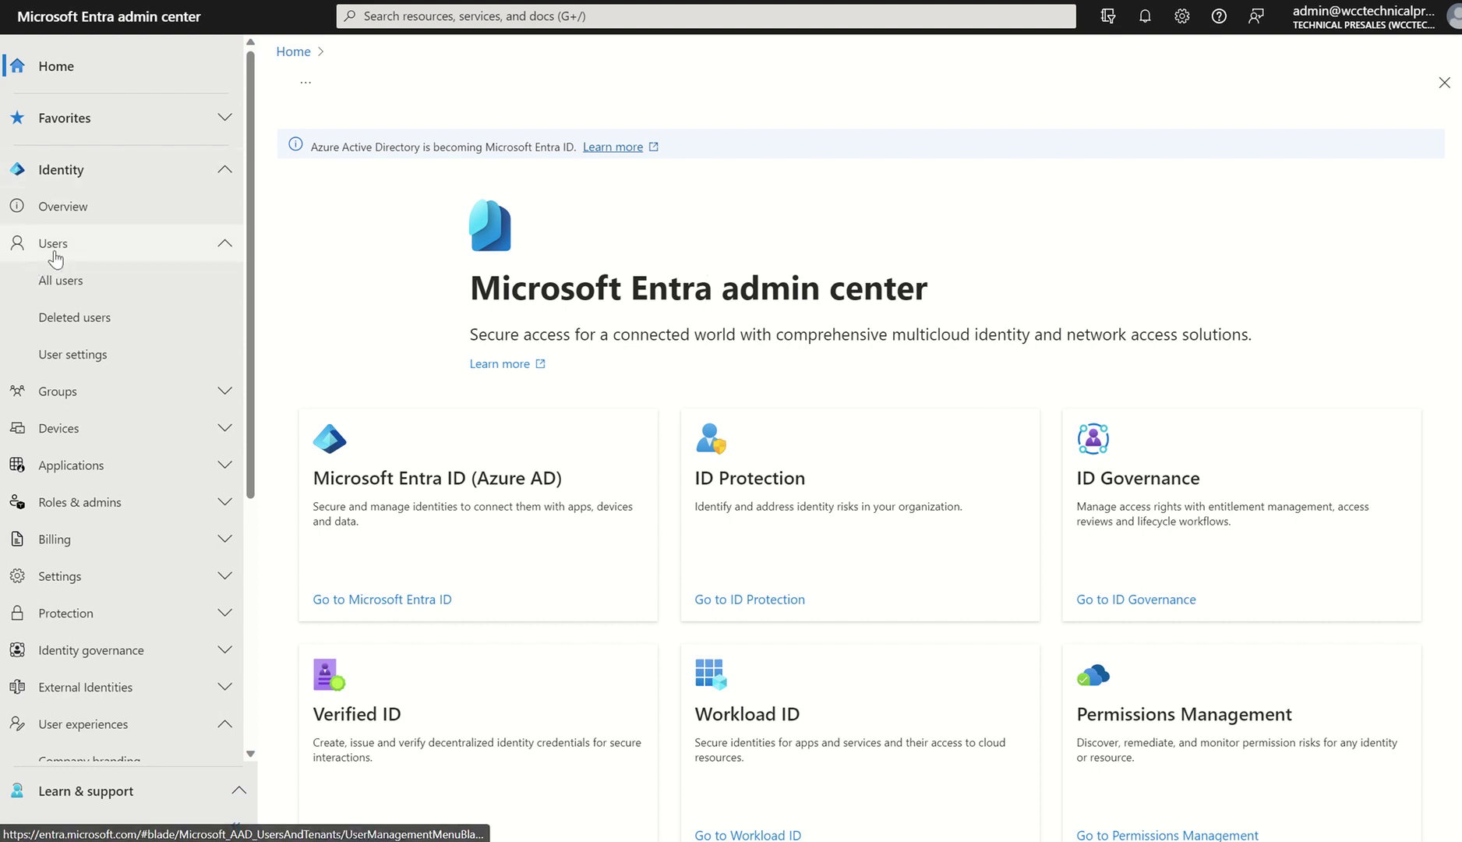
Open User settings and check that Show keep user signed in is set to Yes.
{"action": "left_click", "coordinate": [50, 355]}
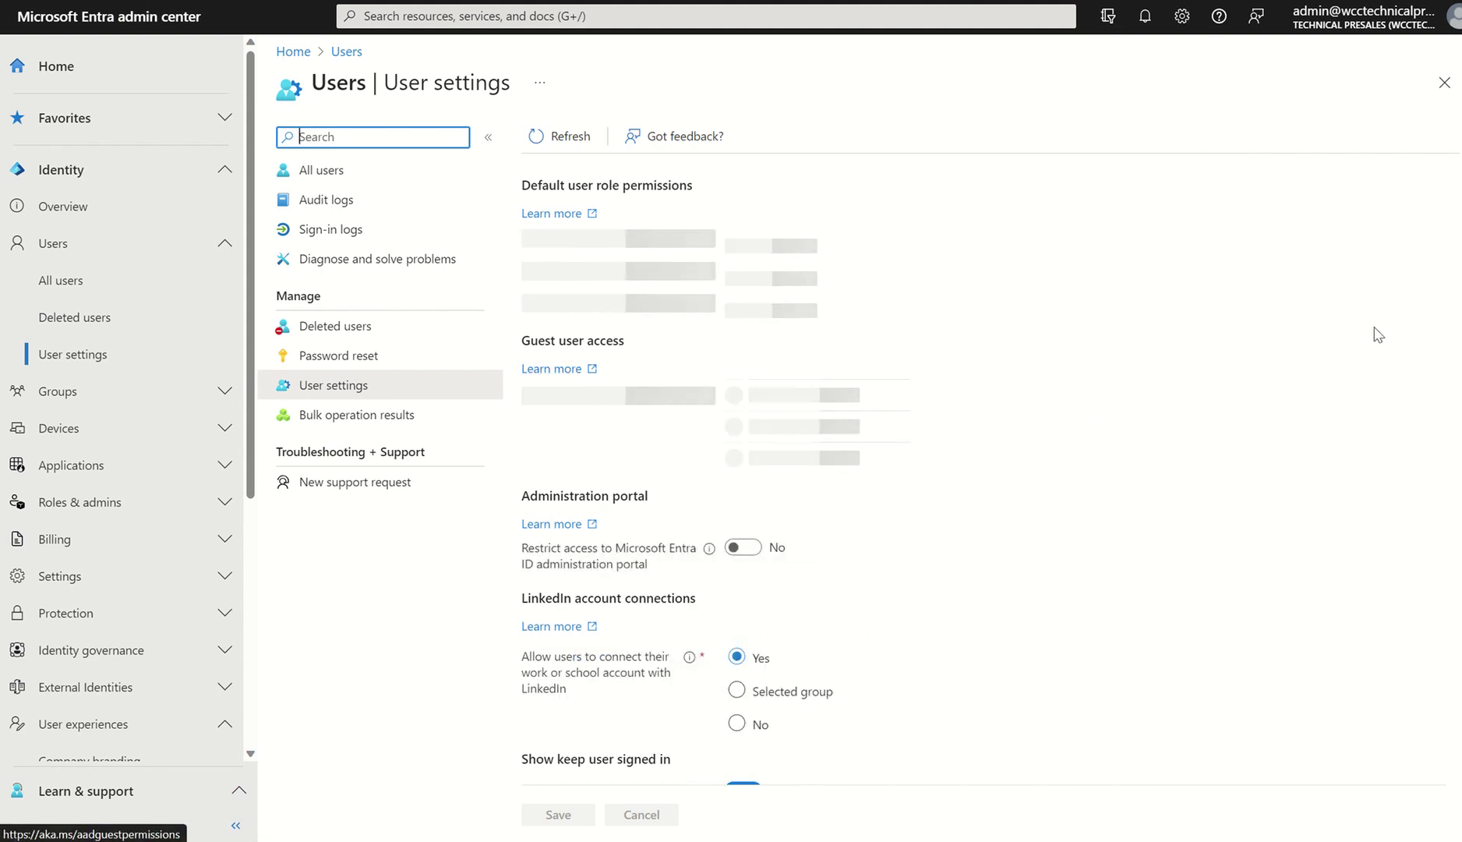
{"action": "scroll", "coordinate": [1454, 351], "scroll_direction": "down", "scroll_amount": 2}
{"action": "scroll", "coordinate": [1454, 351], "scroll_direction": "down", "scroll_amount": 1}
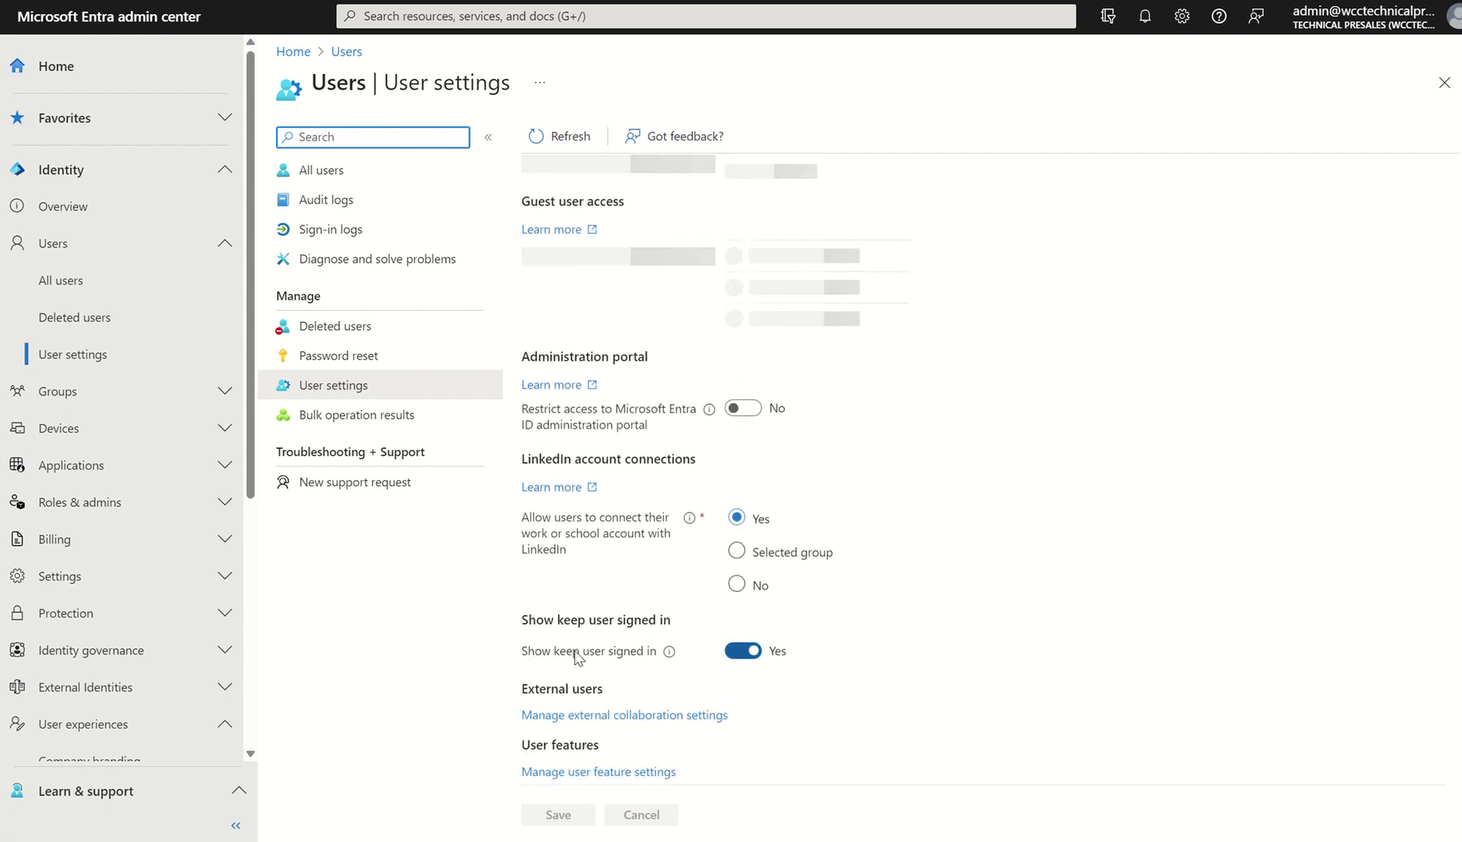
{"action": "mouse_move", "coordinate": [669, 654]}
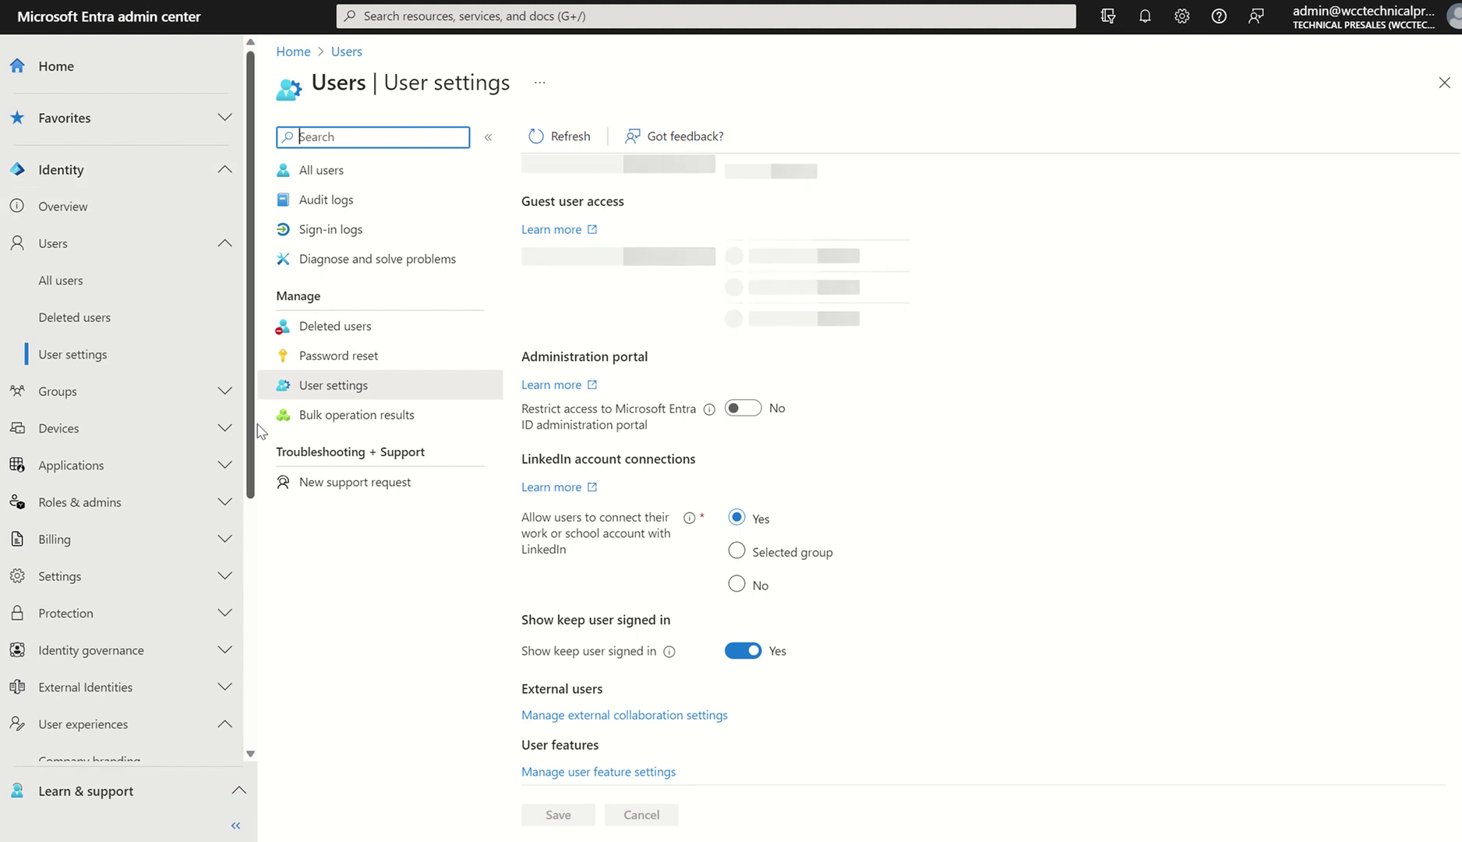
{"action": "scroll", "coordinate": [248, 534], "scroll_direction": "down", "scroll_amount": 1}
{"action": "scroll", "coordinate": [248, 534], "scroll_direction": "down", "scroll_amount": 1}
Open Company branding and compare the Default sign-in and Browser language customizations tabs.
{"action": "left_click", "coordinate": [125, 612]}
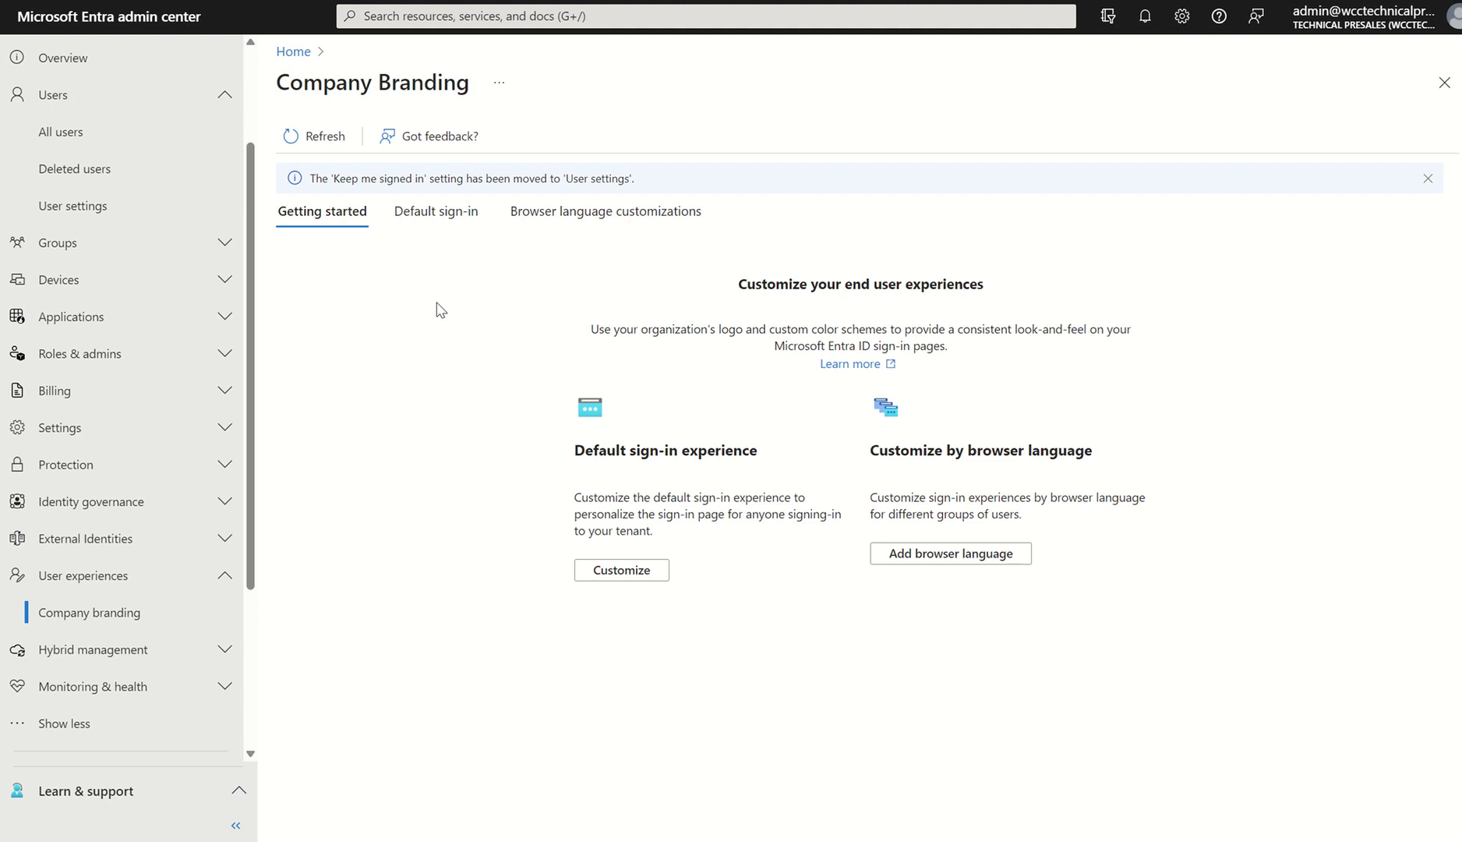
{"action": "left_click", "coordinate": [407, 224]}
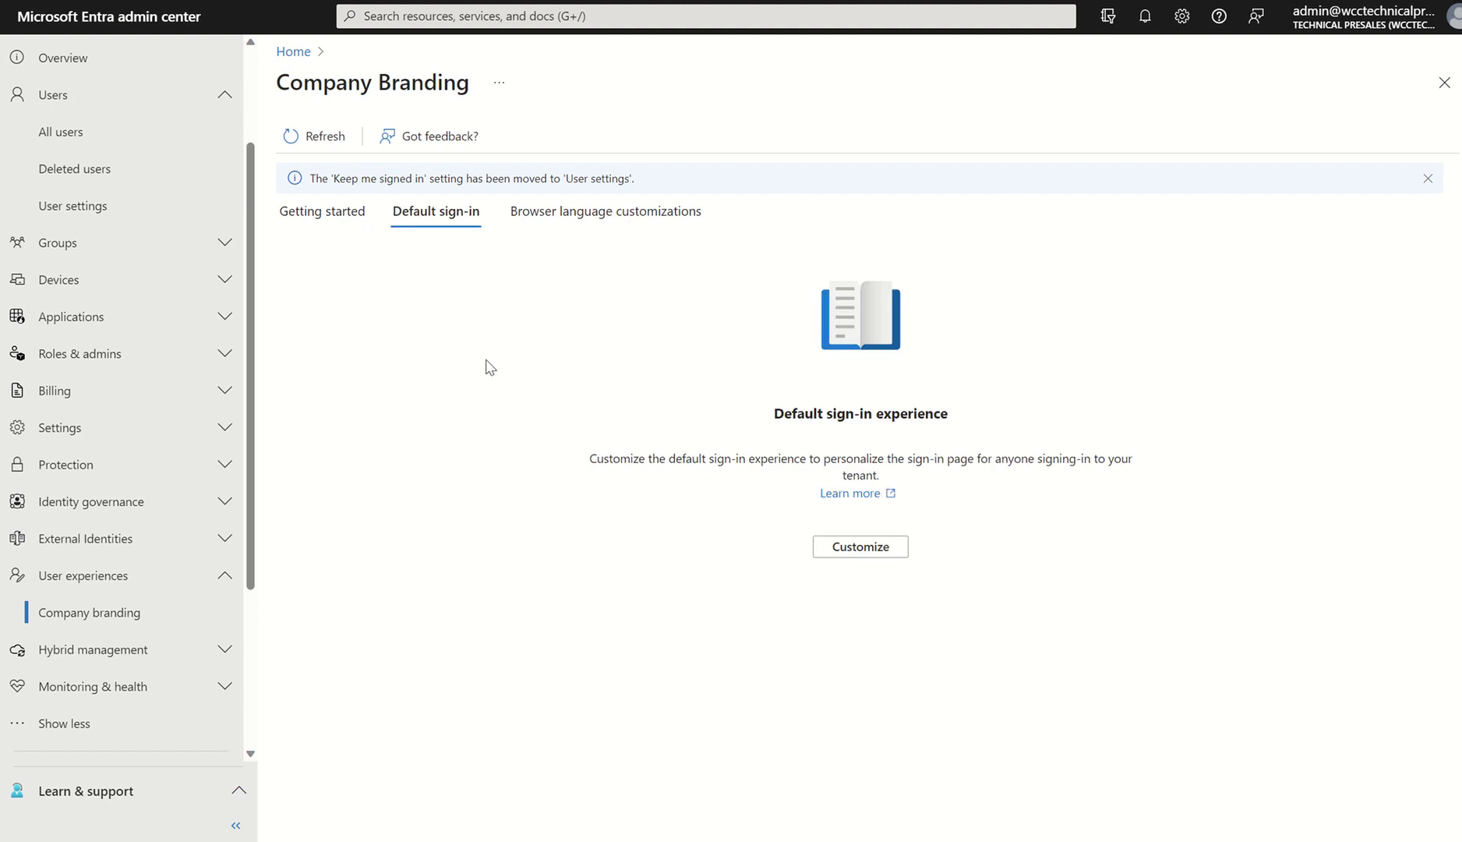
{"action": "left_click", "coordinate": [564, 226]}
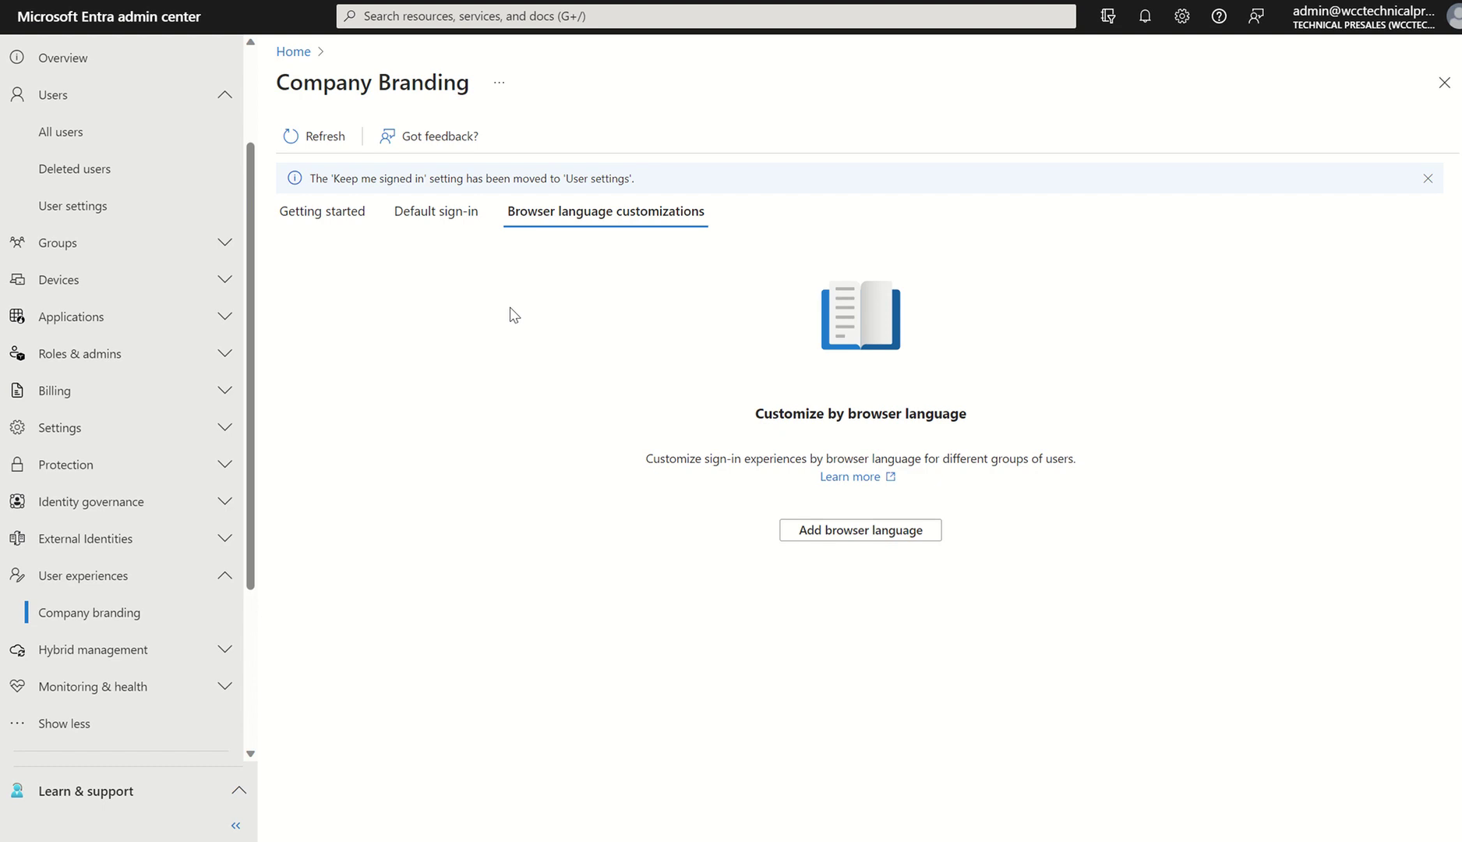
{"action": "left_click", "coordinate": [455, 225]}
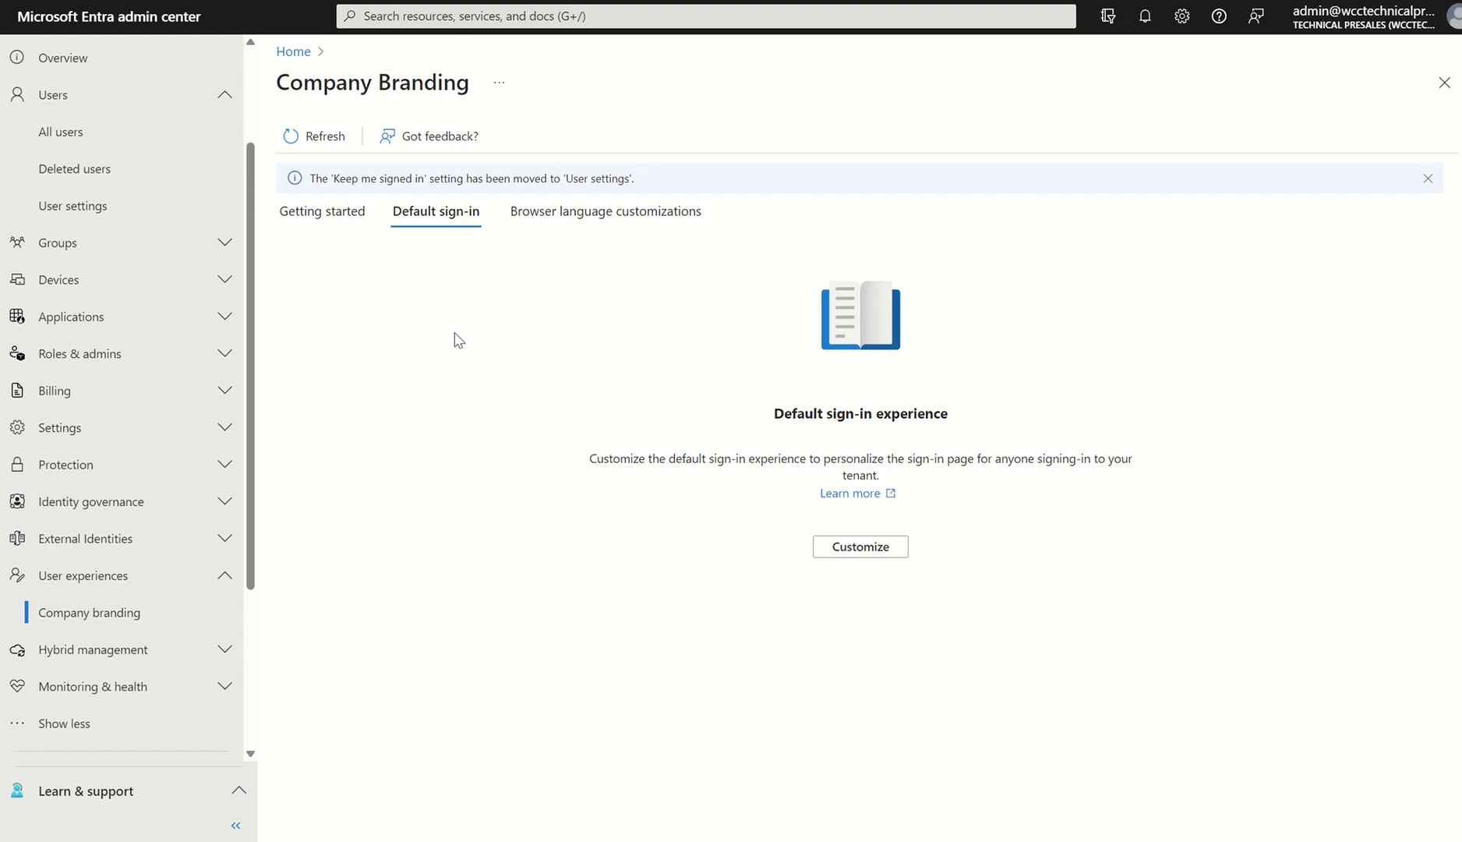
{"action": "left_click", "coordinate": [545, 225]}
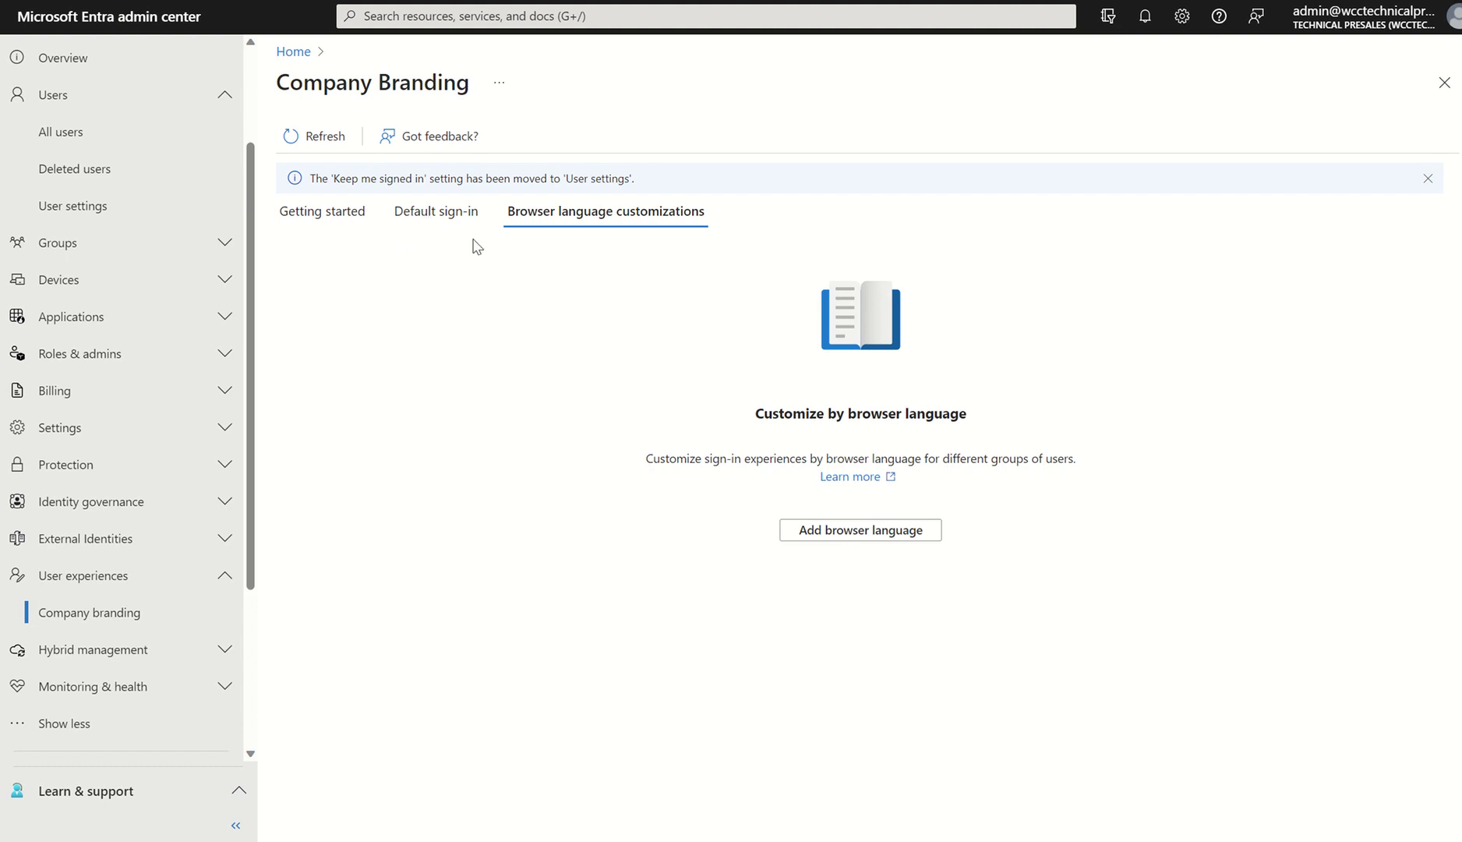
Return Company Branding to its Default sign-in tab.
{"action": "left_click", "coordinate": [431, 214]}
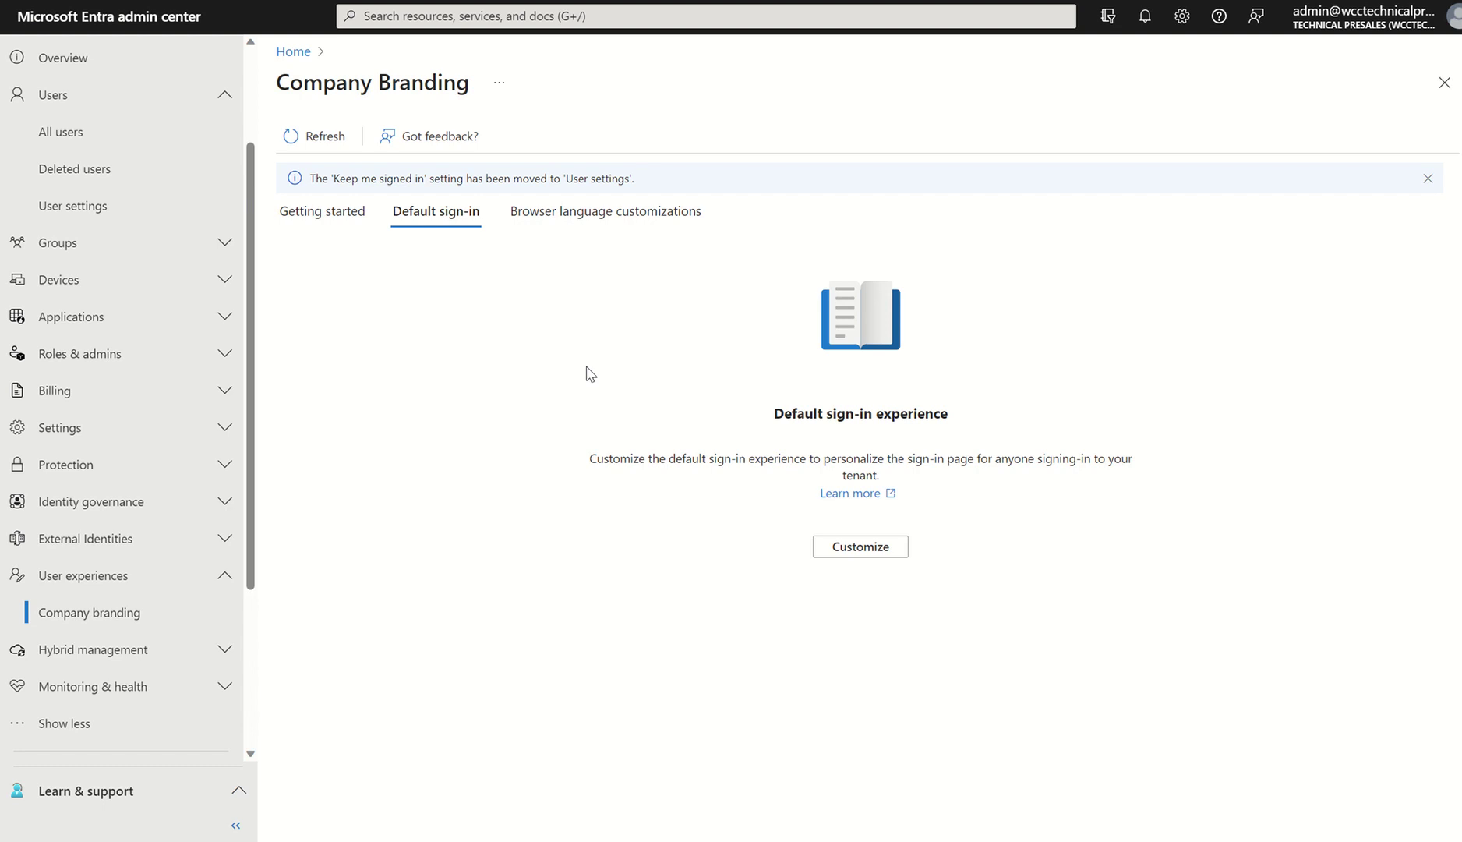
Toggle between the Browser language and Default sign-in tabs, ending on Default sign-in.
{"action": "left_click", "coordinate": [543, 217]}
{"action": "left_click", "coordinate": [437, 223]}
{"action": "left_click", "coordinate": [553, 225]}
{"action": "left_click", "coordinate": [417, 226]}
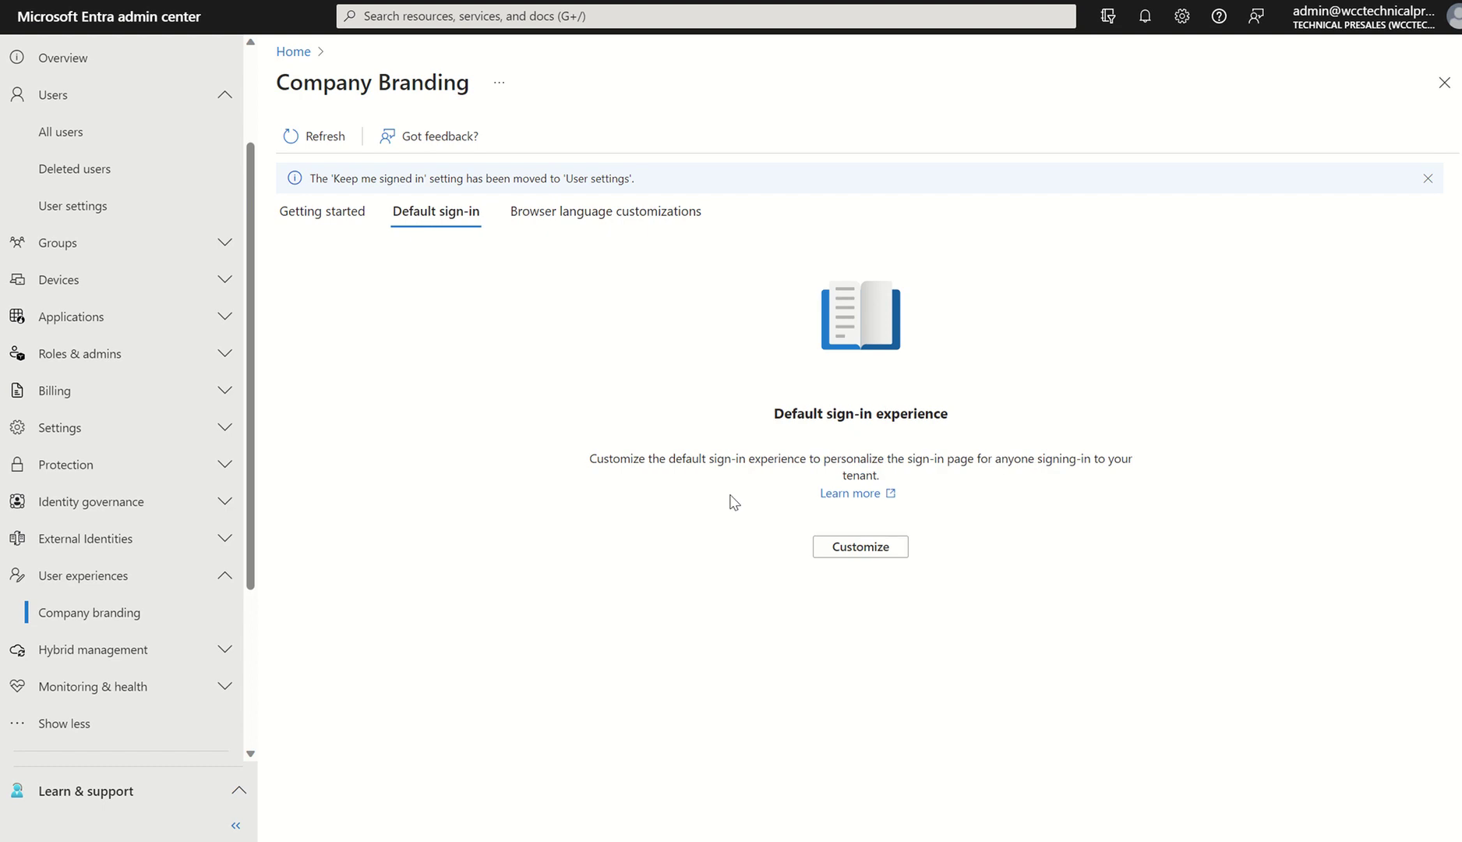
Start customizing default sign-in and review the favicon, background image and page colour settings.
{"action": "left_click", "coordinate": [838, 555]}
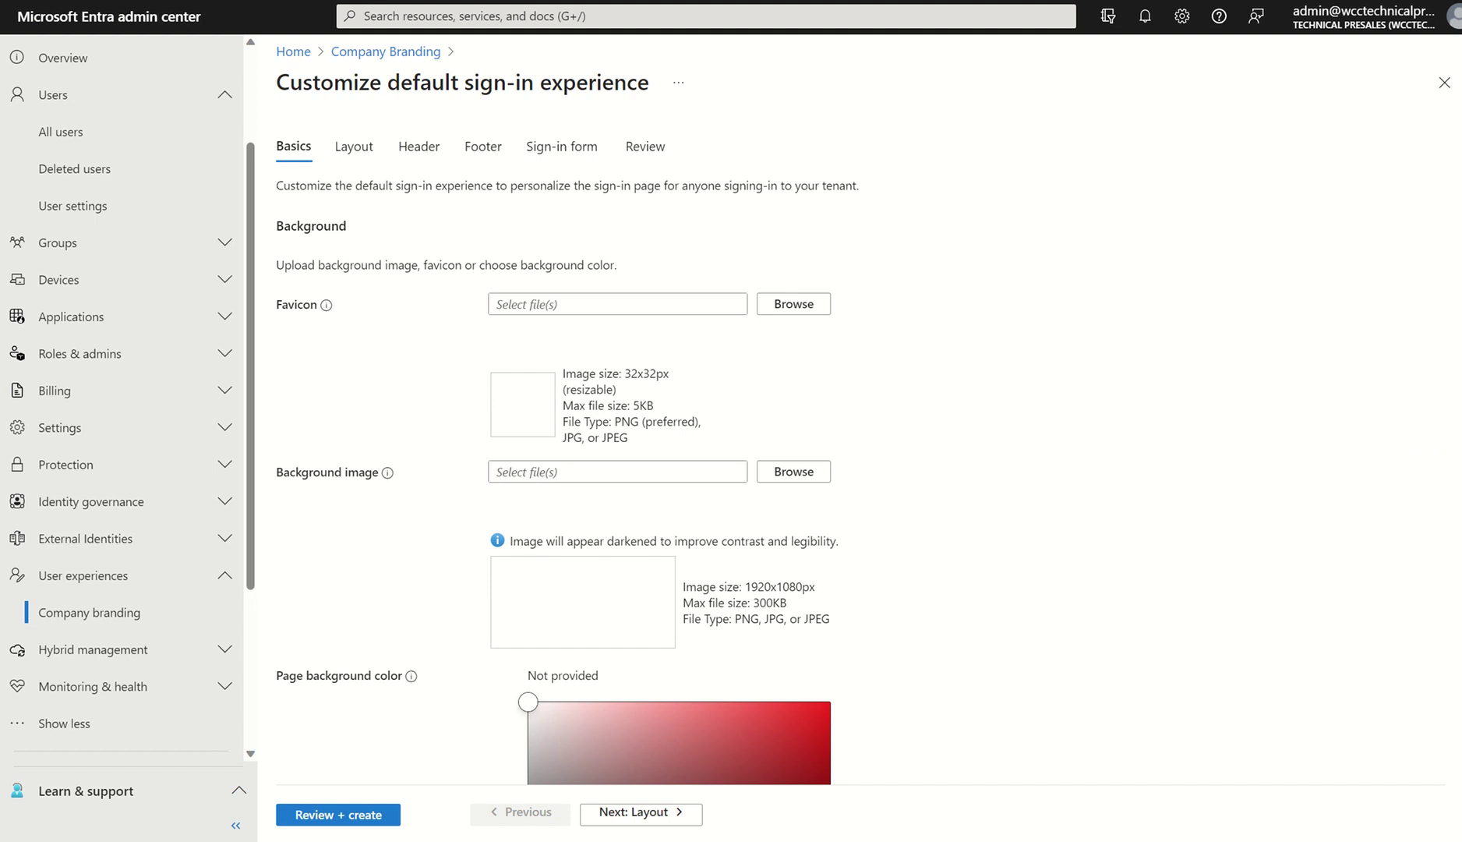
{"action": "scroll", "coordinate": [567, 450], "scroll_direction": "down", "scroll_amount": 3}
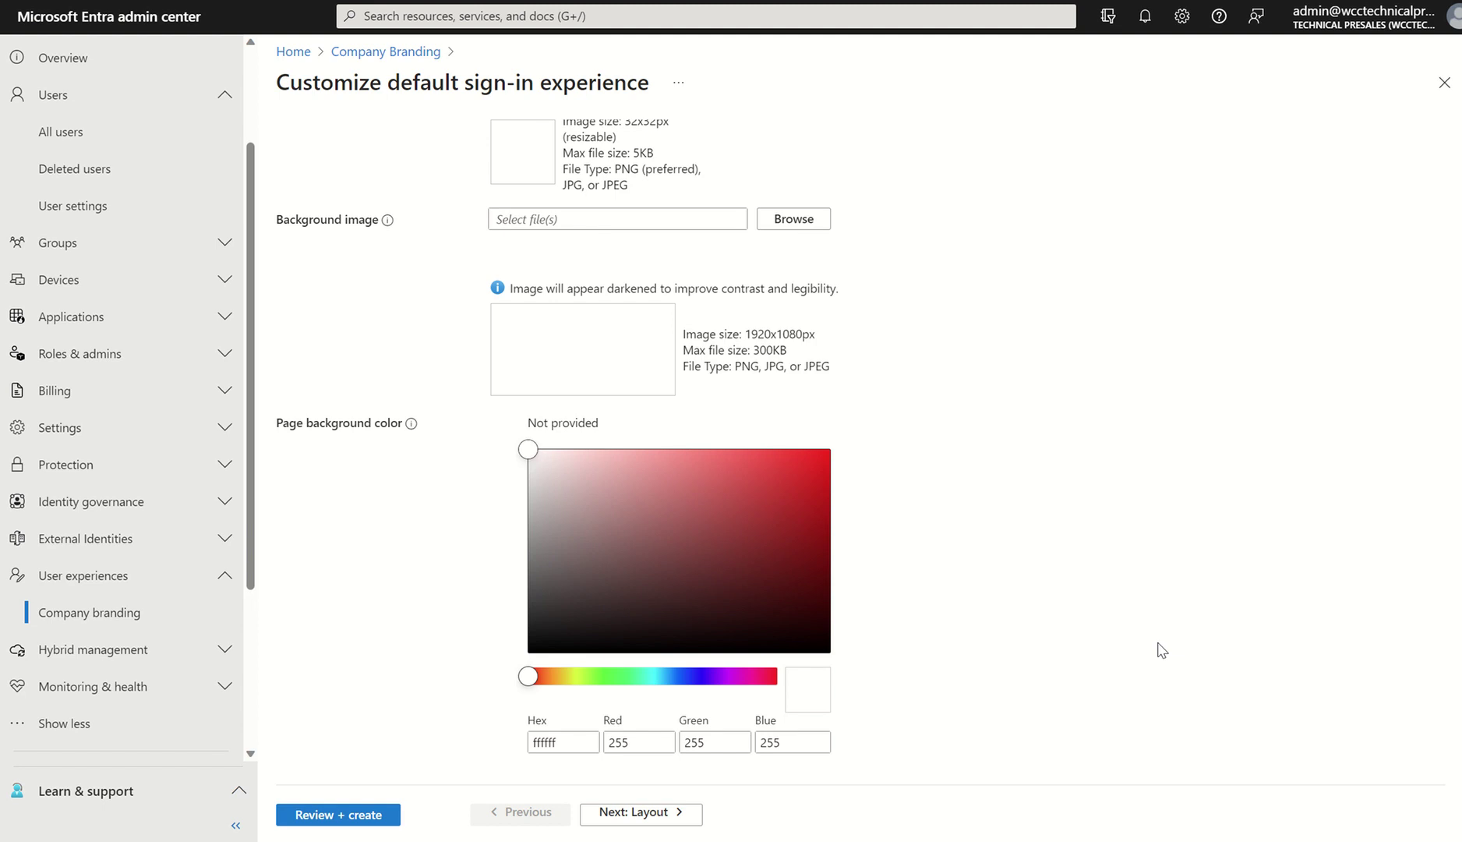
{"action": "scroll", "coordinate": [1457, 618], "scroll_direction": "up", "scroll_amount": 3}
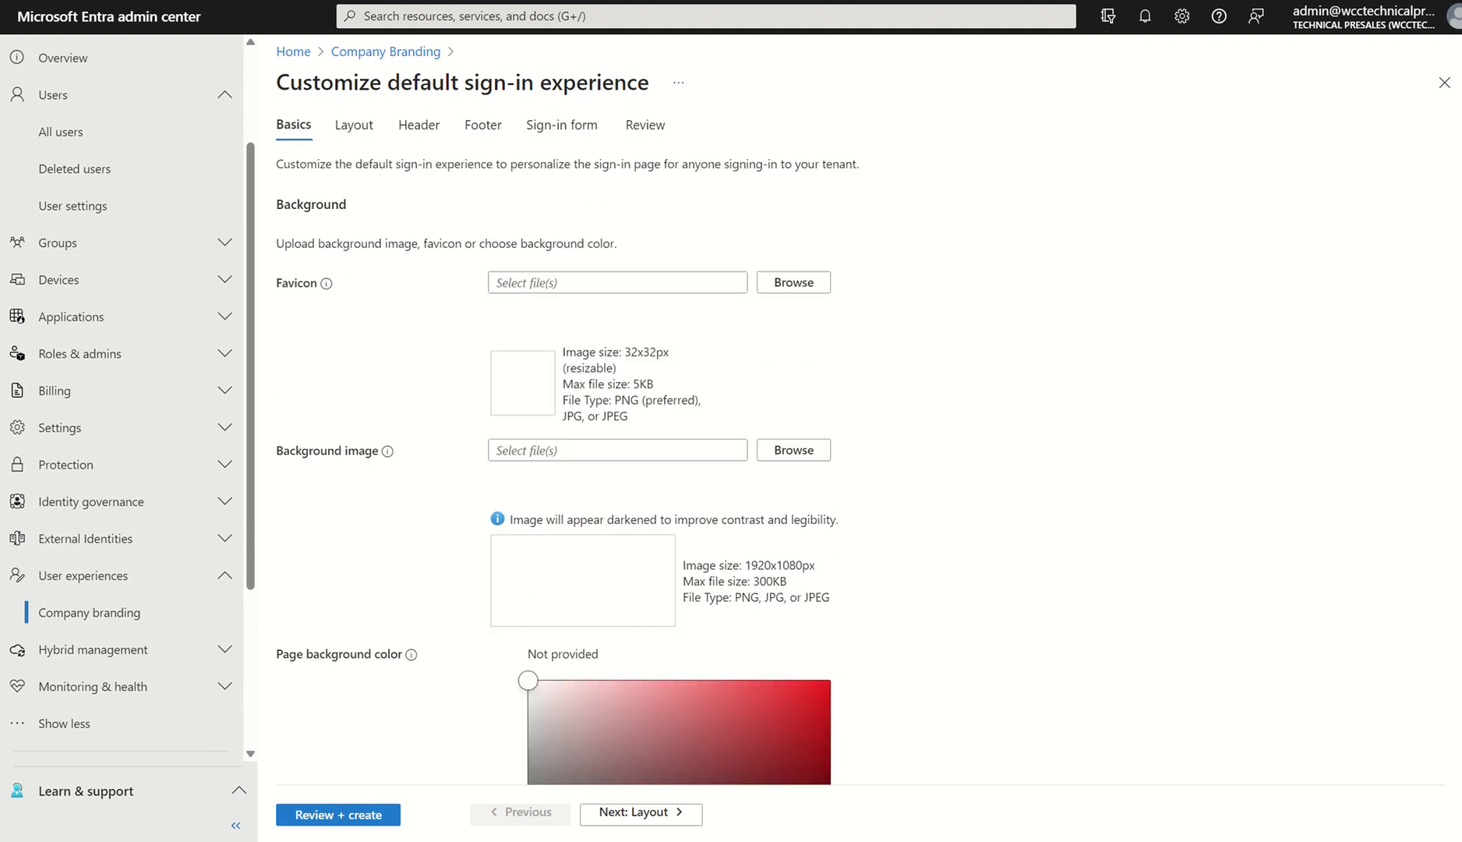
Move to Layout, try Partial-screen, then keep the Full-screen background template.
{"action": "left_click", "coordinate": [611, 813]}
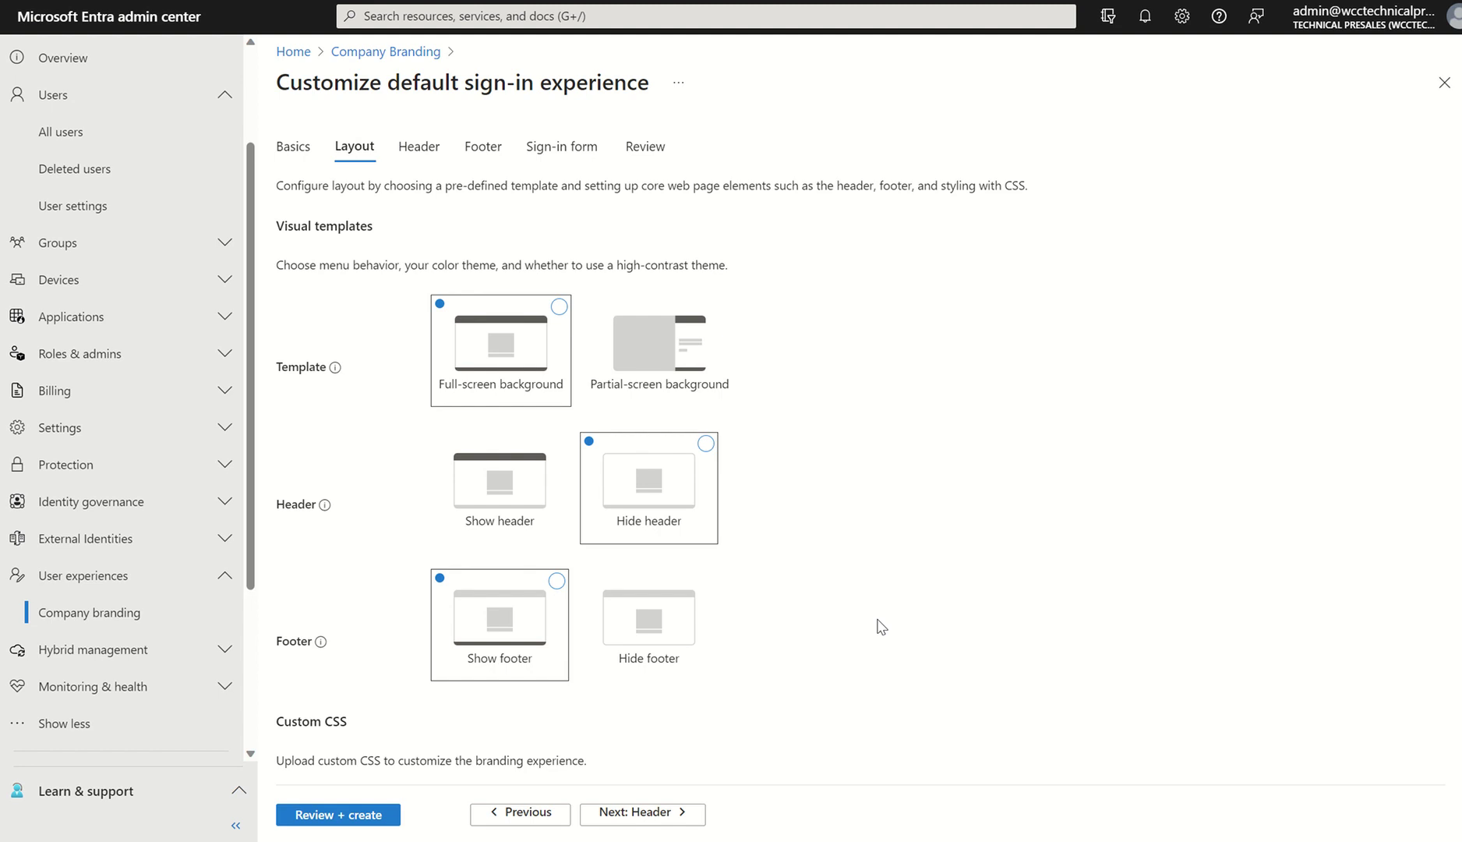
{"action": "left_click", "coordinate": [667, 360]}
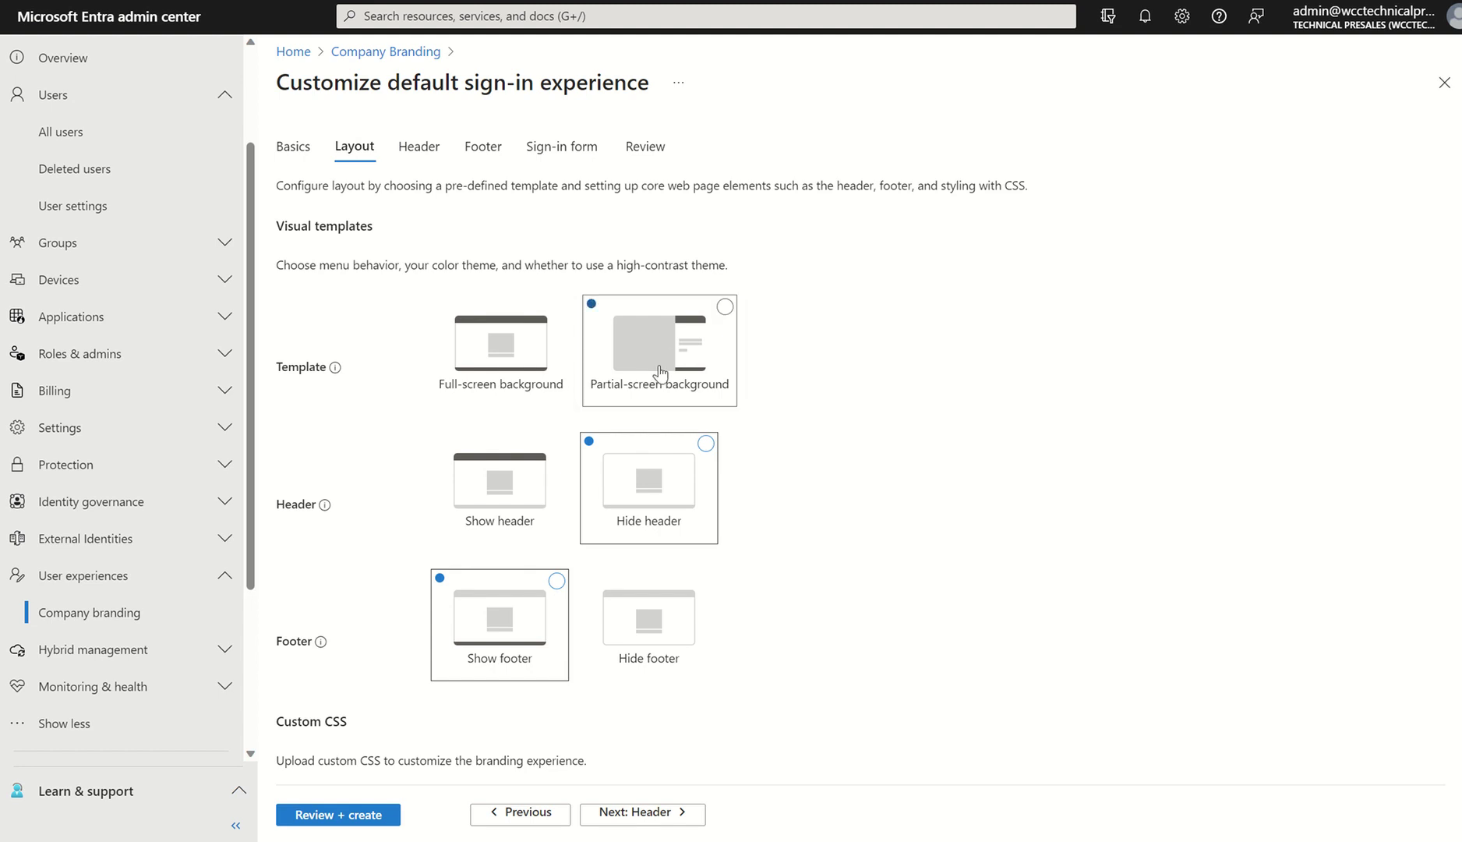
{"action": "left_click", "coordinate": [515, 343]}
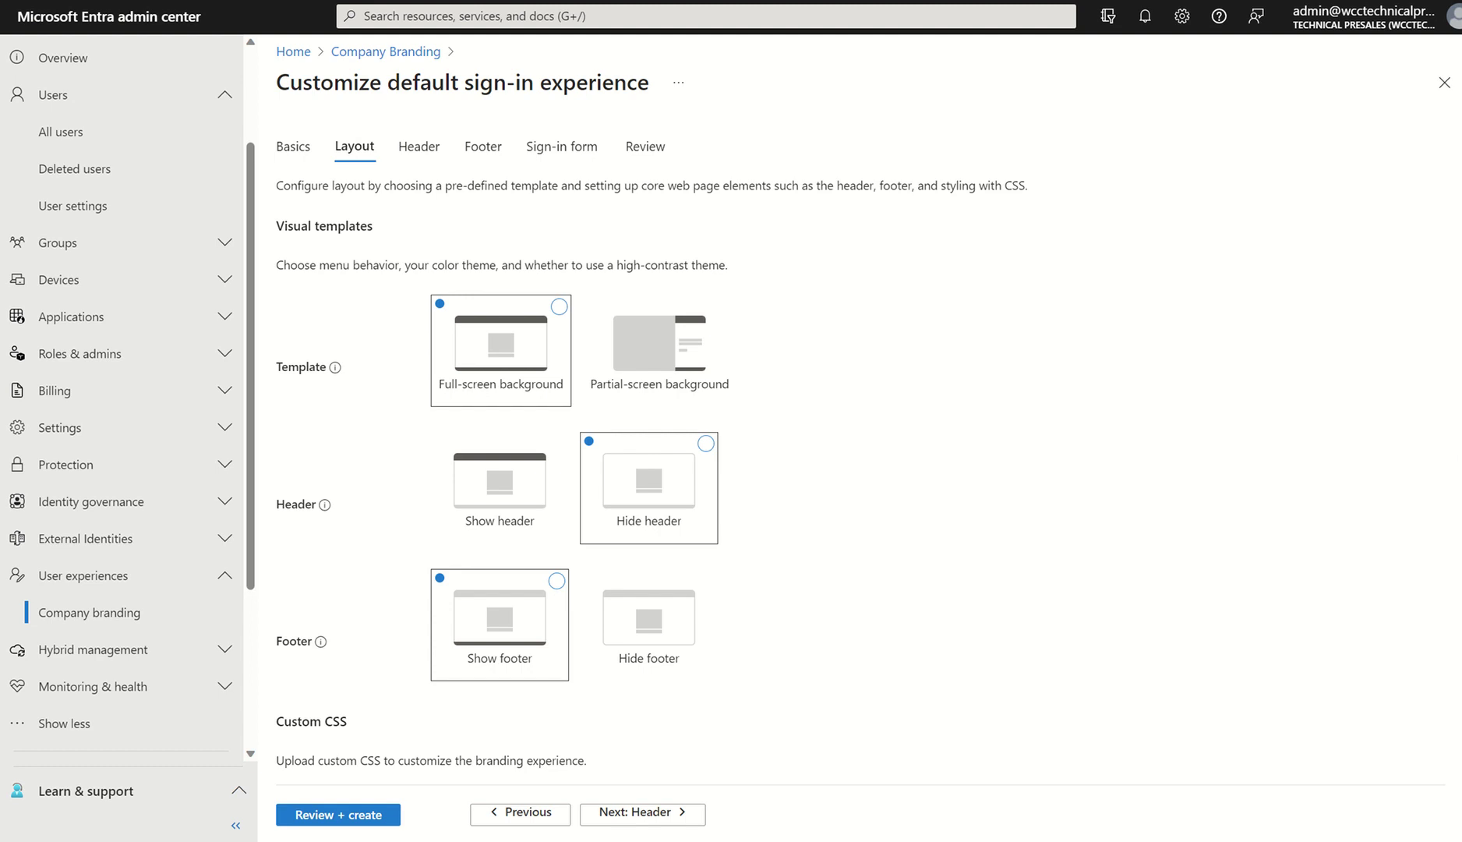
{"action": "scroll", "coordinate": [947, 677], "scroll_direction": "down", "scroll_amount": 2}
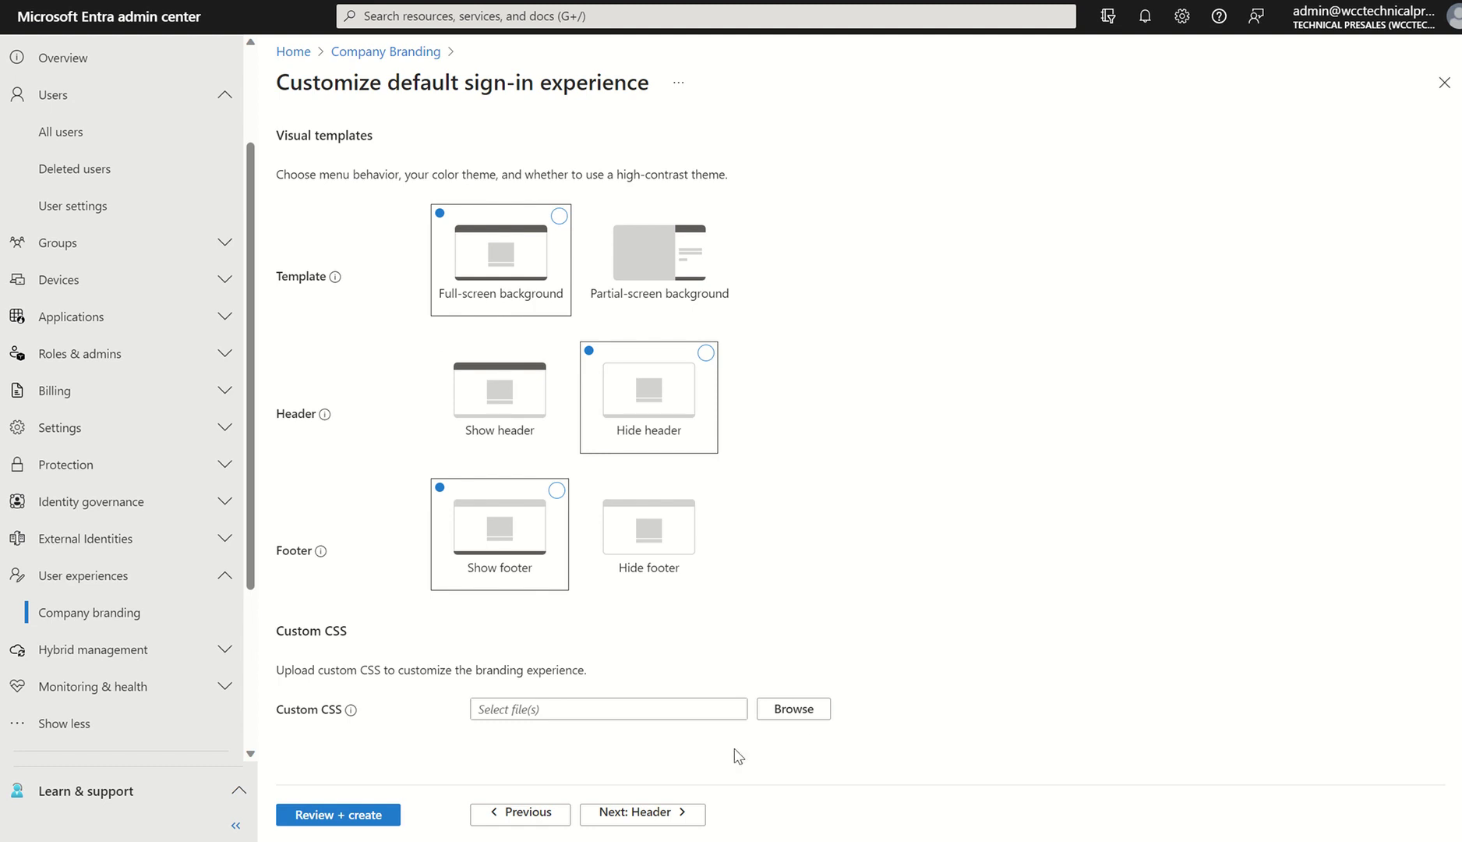
Advance past Header and Footer to the Sign-in form settings and review them.
{"action": "left_click", "coordinate": [656, 815]}
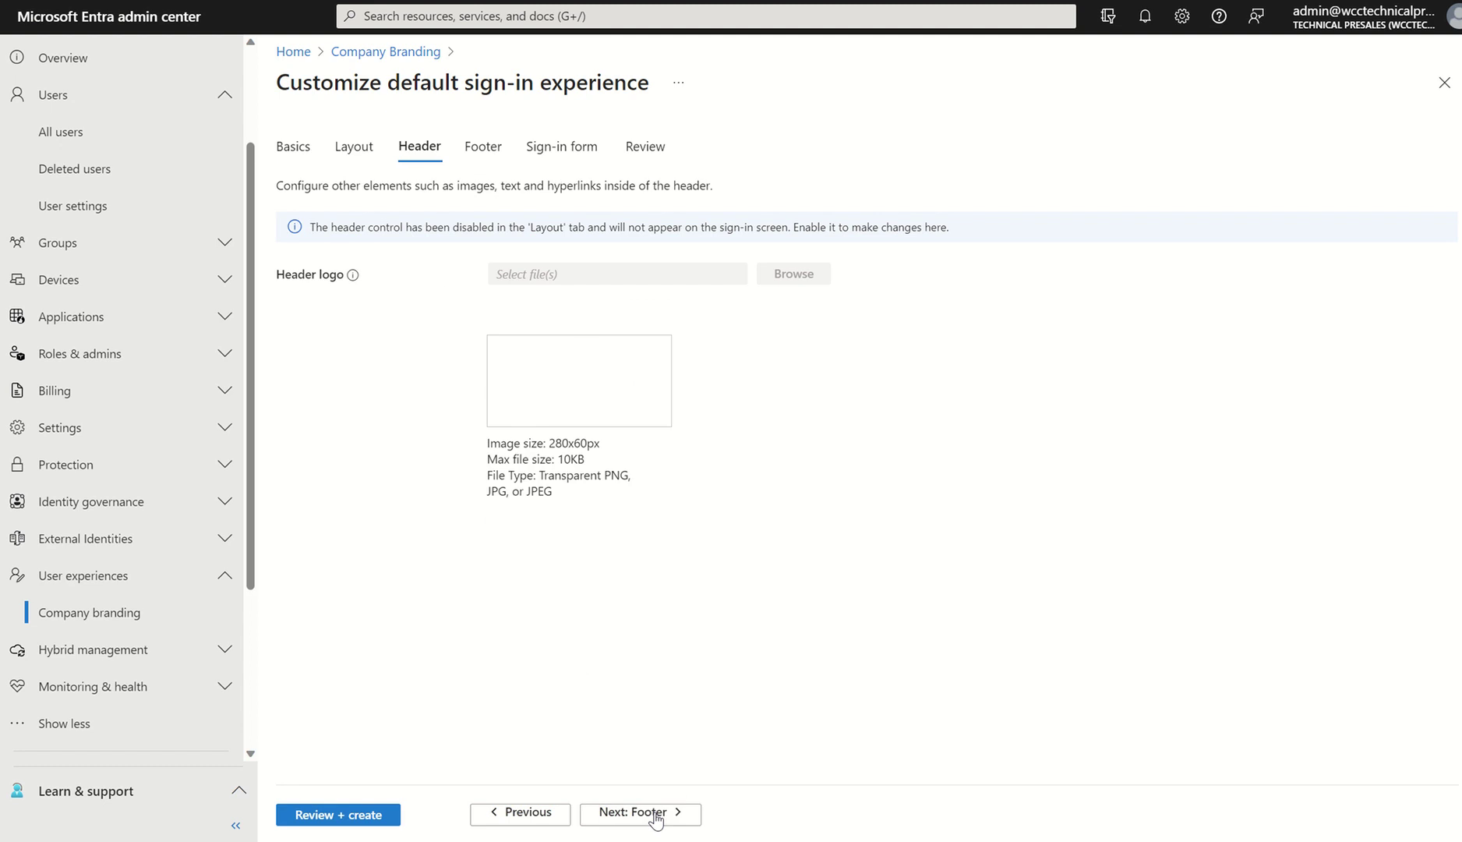
{"action": "left_click", "coordinate": [656, 815]}
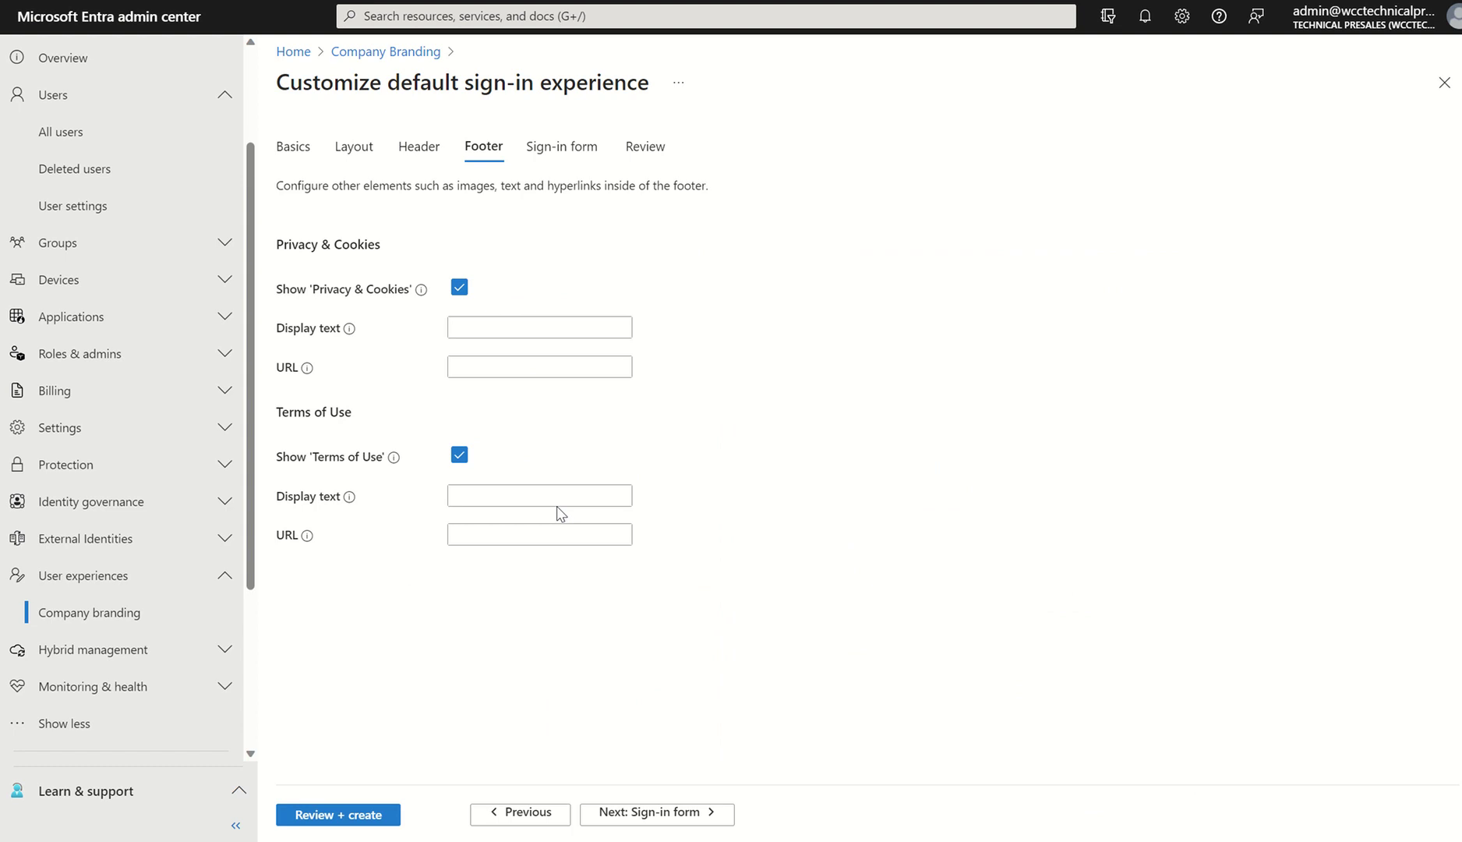
{"action": "left_click", "coordinate": [650, 813]}
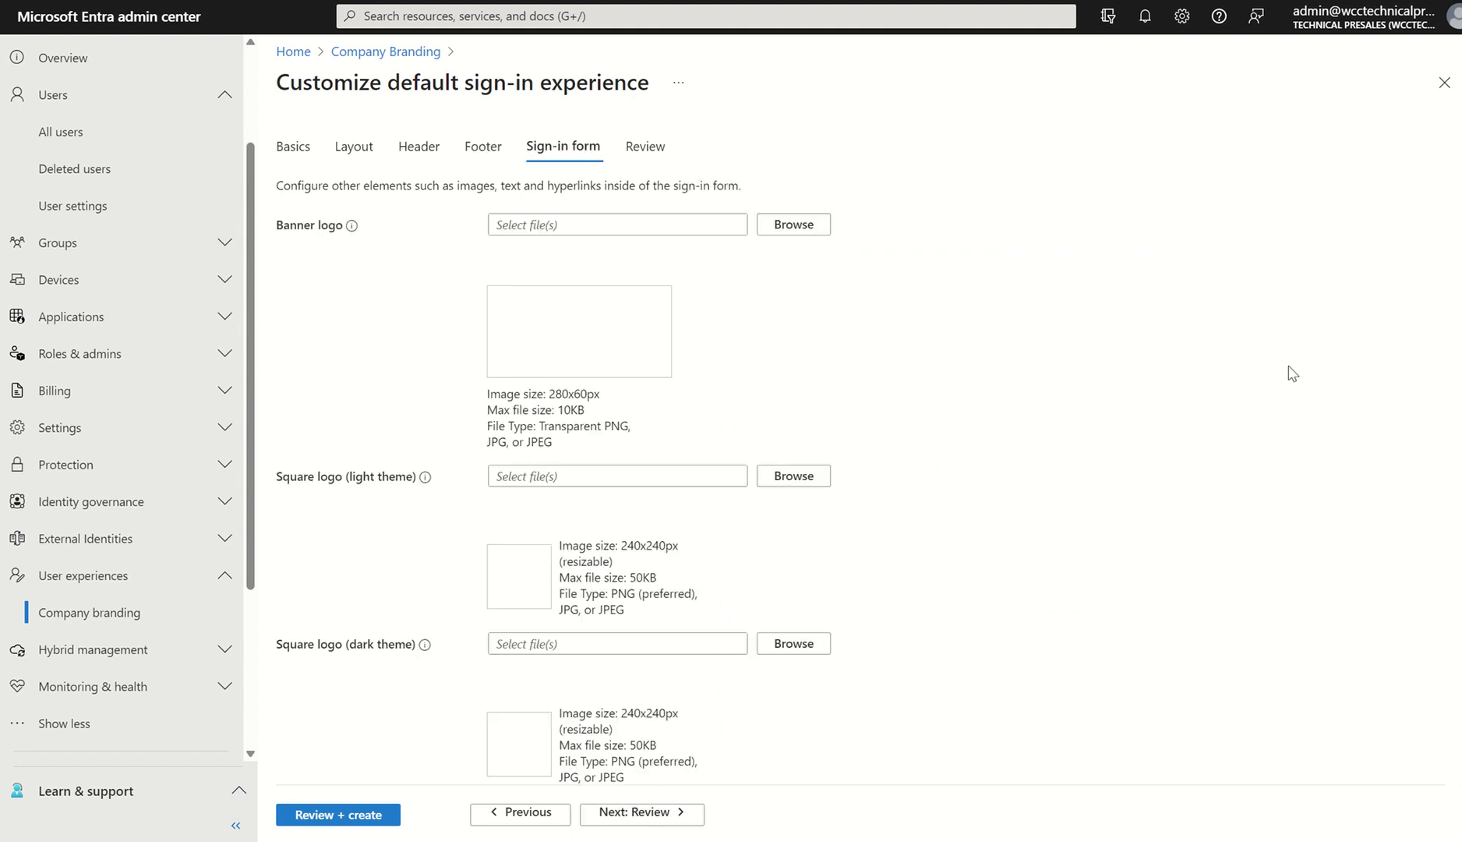
{"action": "scroll", "coordinate": [1430, 400], "scroll_direction": "down", "scroll_amount": 3}
{"action": "scroll", "coordinate": [845, 572], "scroll_direction": "down", "scroll_amount": 3}
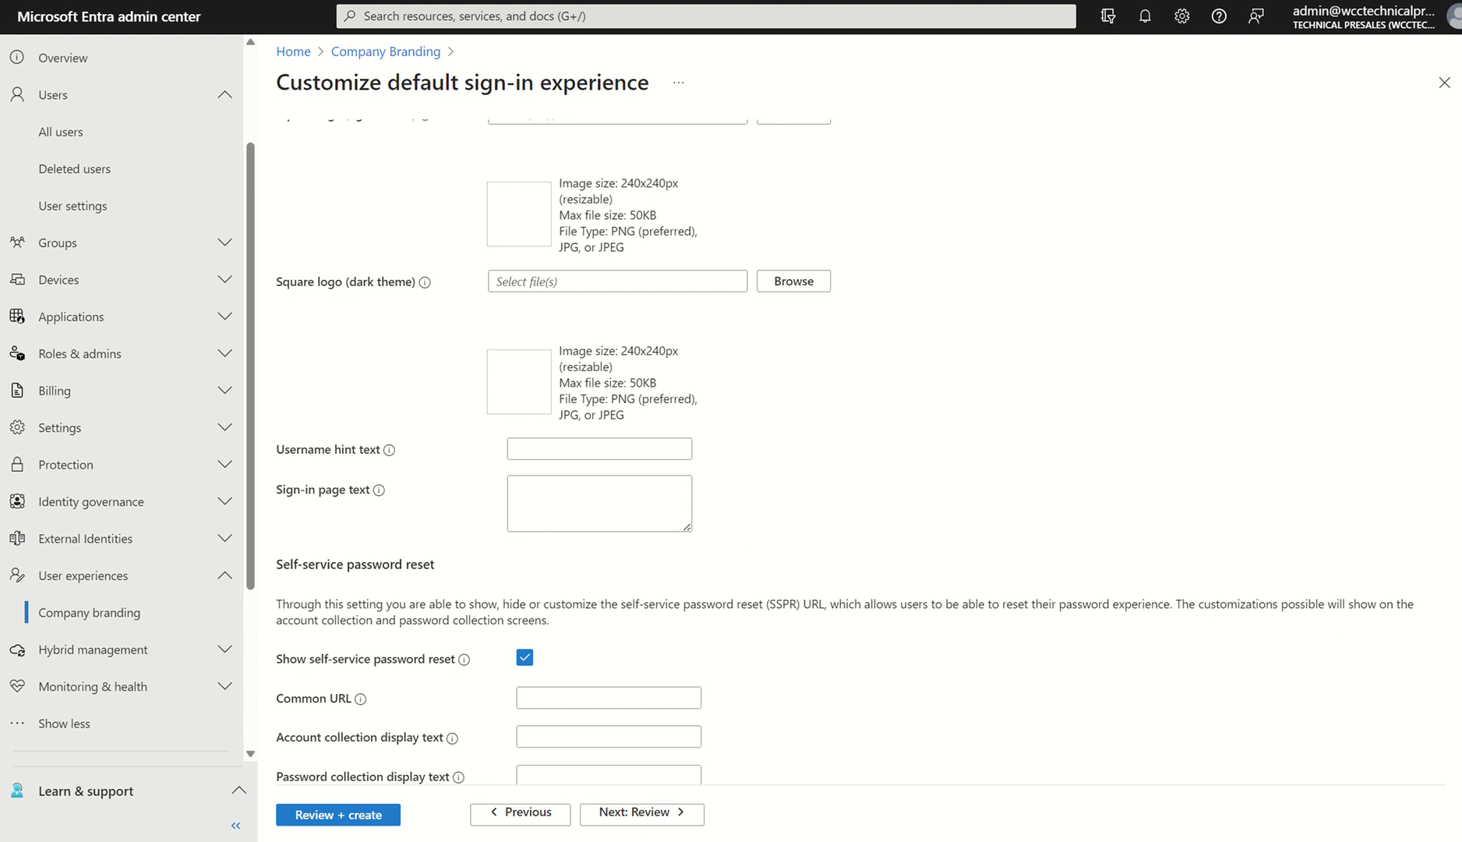
{"action": "scroll", "coordinate": [782, 618], "scroll_direction": "up", "scroll_amount": 5}
{"action": "scroll", "coordinate": [782, 618], "scroll_direction": "down", "scroll_amount": 4}
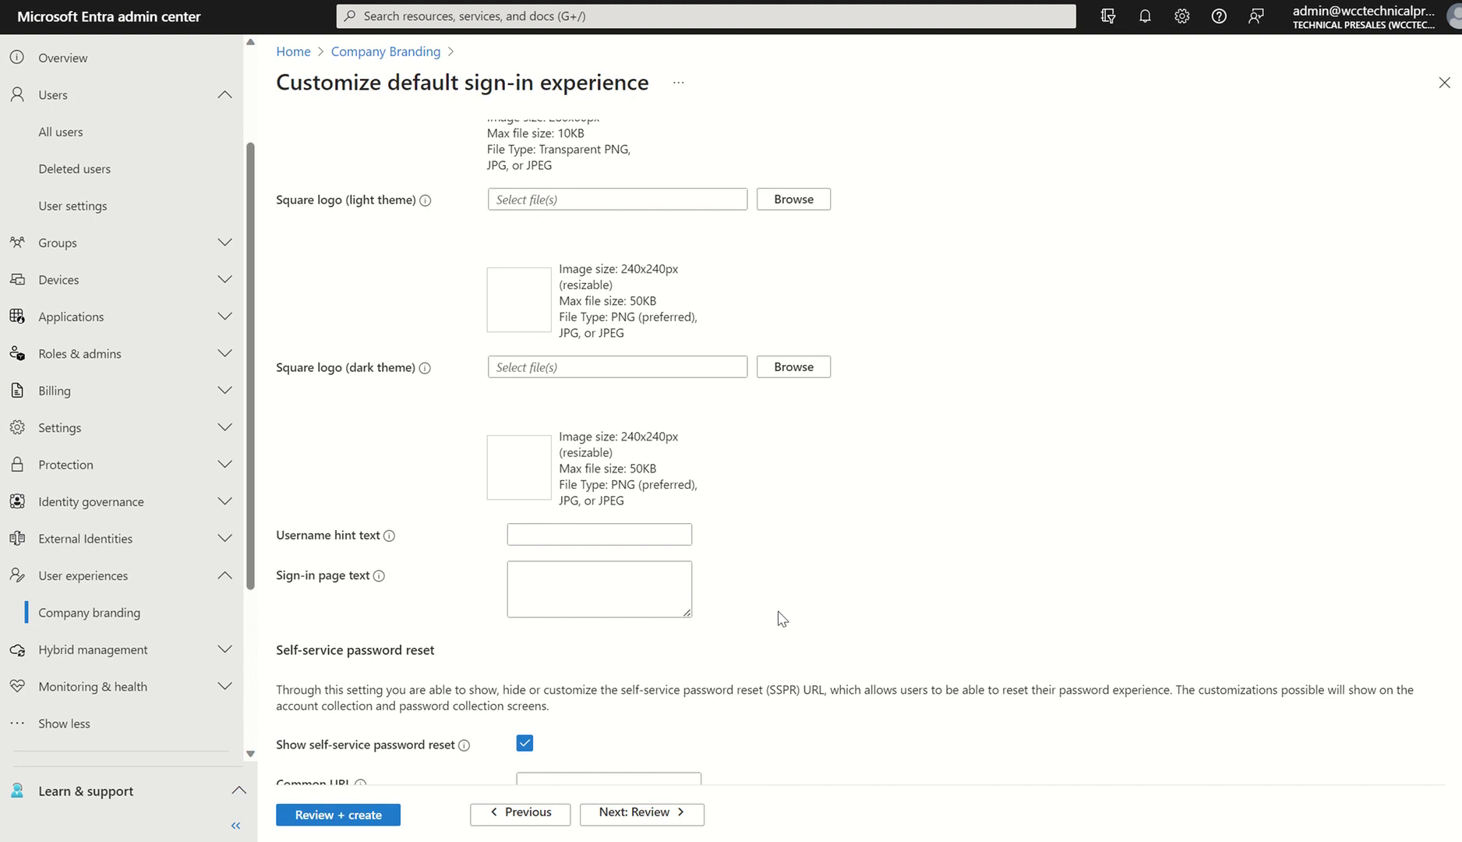
Check the Review summary, then leave for Company Branding's Browser language customizations.
{"action": "left_click", "coordinate": [653, 820]}
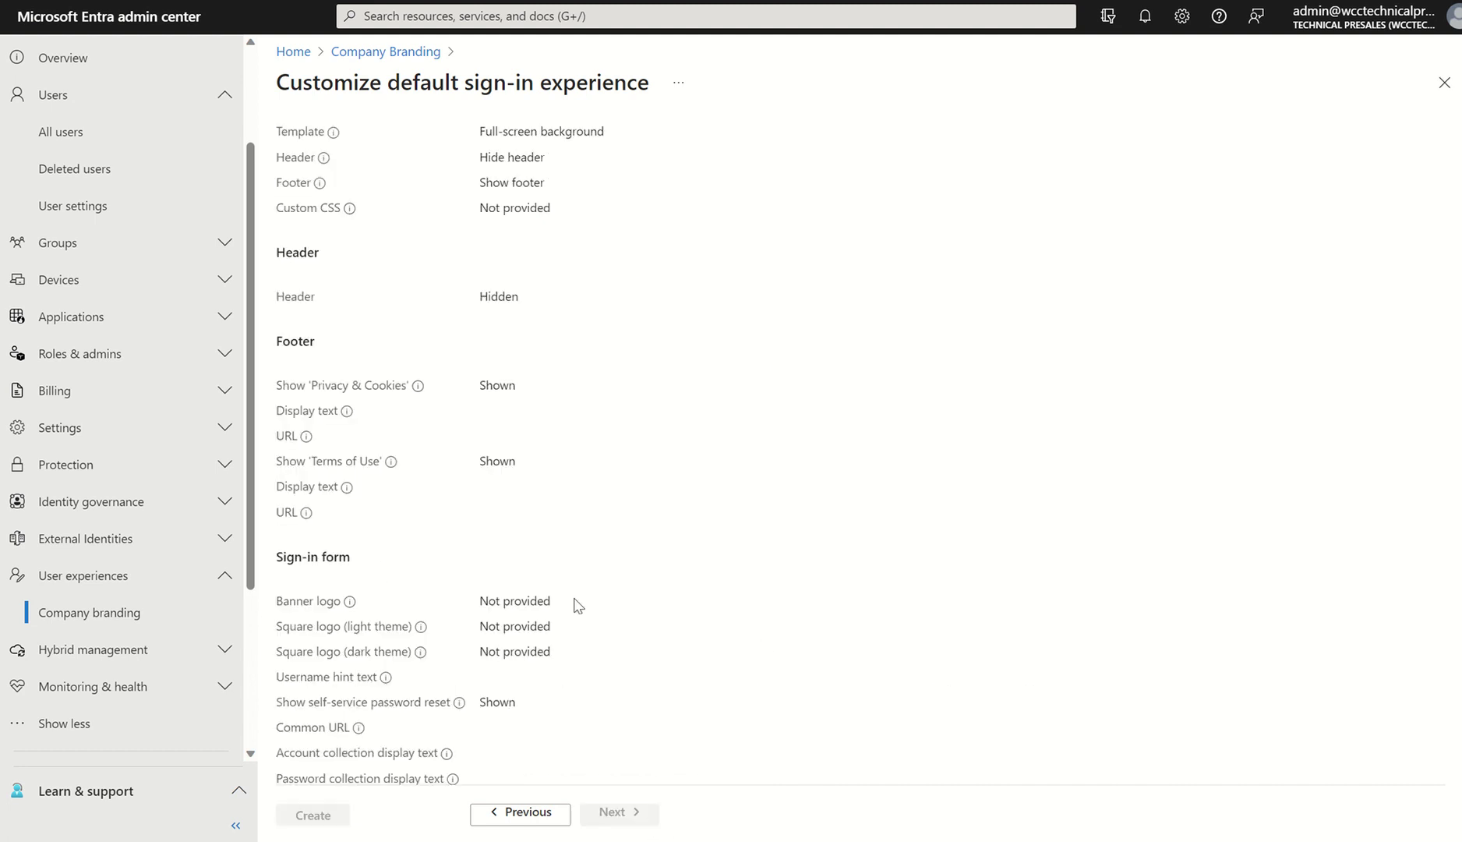
{"action": "scroll", "coordinate": [857, 436], "scroll_direction": "up", "scroll_amount": 2}
{"action": "scroll", "coordinate": [857, 437], "scroll_direction": "down", "scroll_amount": 3}
{"action": "scroll", "coordinate": [857, 437], "scroll_direction": "up", "scroll_amount": 3}
{"action": "left_click", "coordinate": [368, 54]}
{"action": "left_click", "coordinate": [557, 227]}
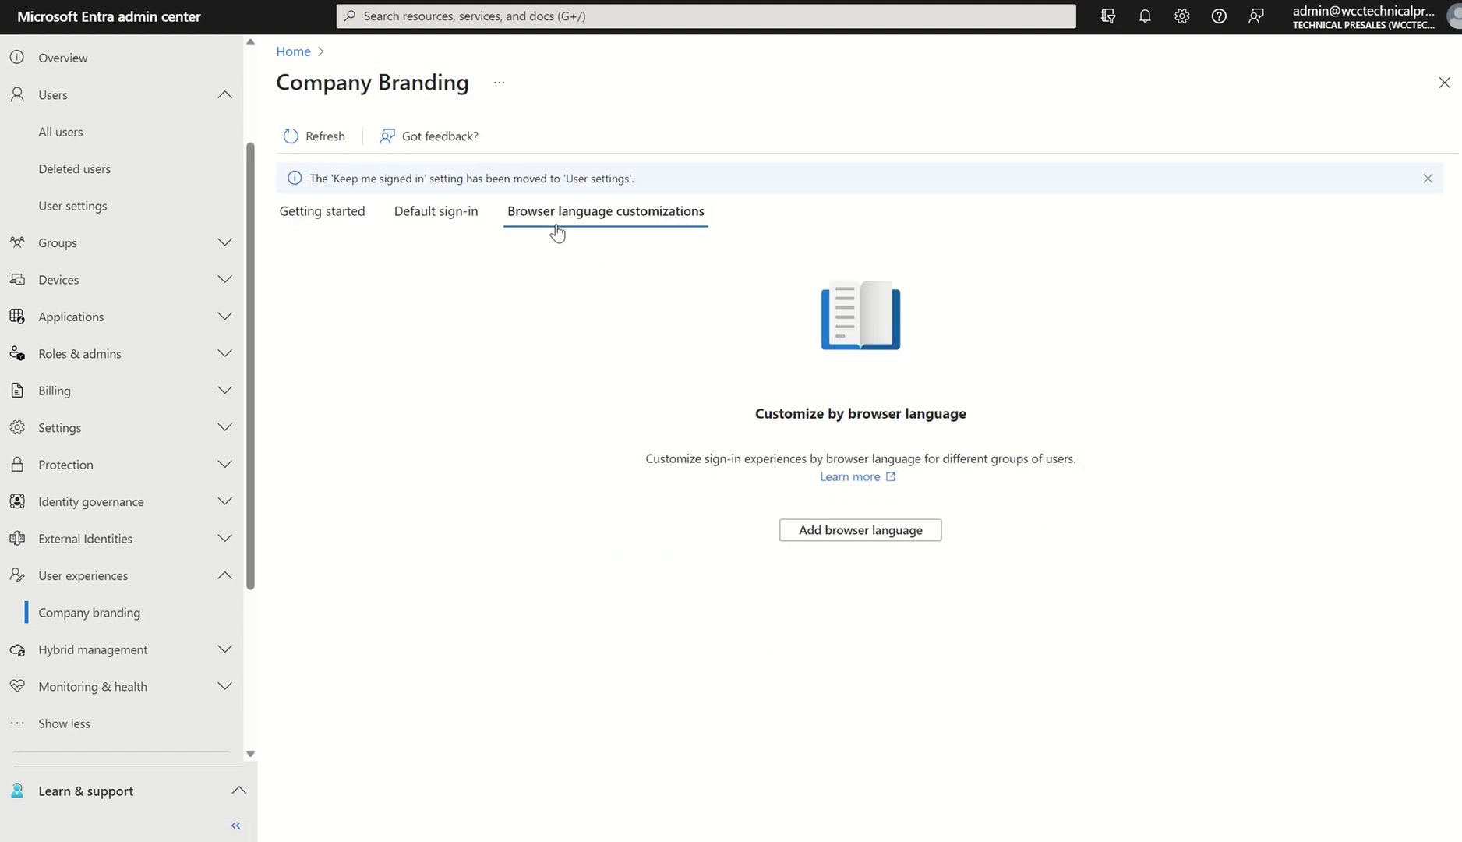
Open Add browser language and view its Language list, then return to Default sign-in.
{"action": "left_click", "coordinate": [837, 537]}
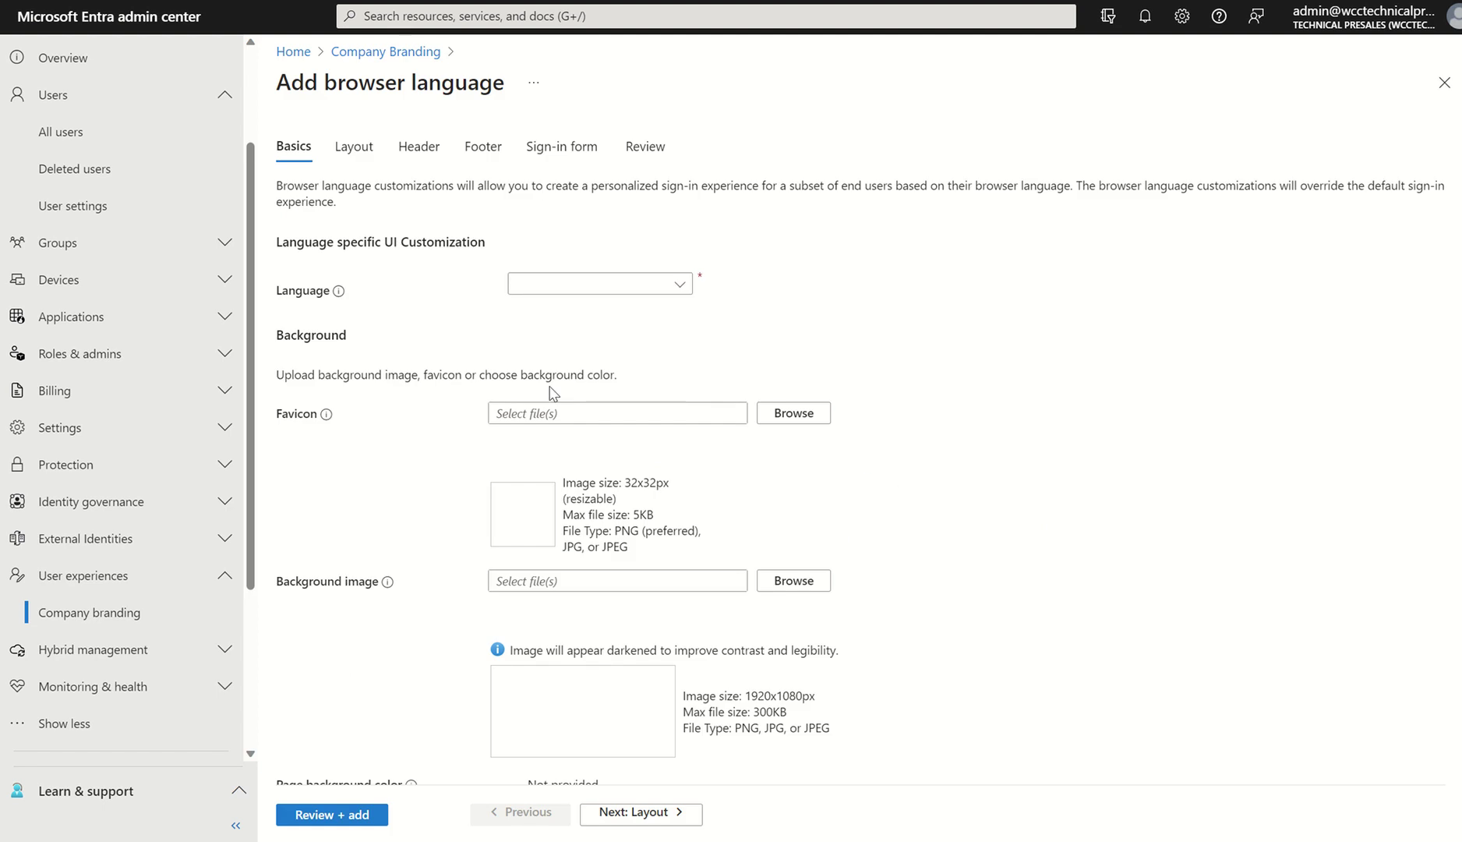
{"action": "left_click", "coordinate": [522, 287]}
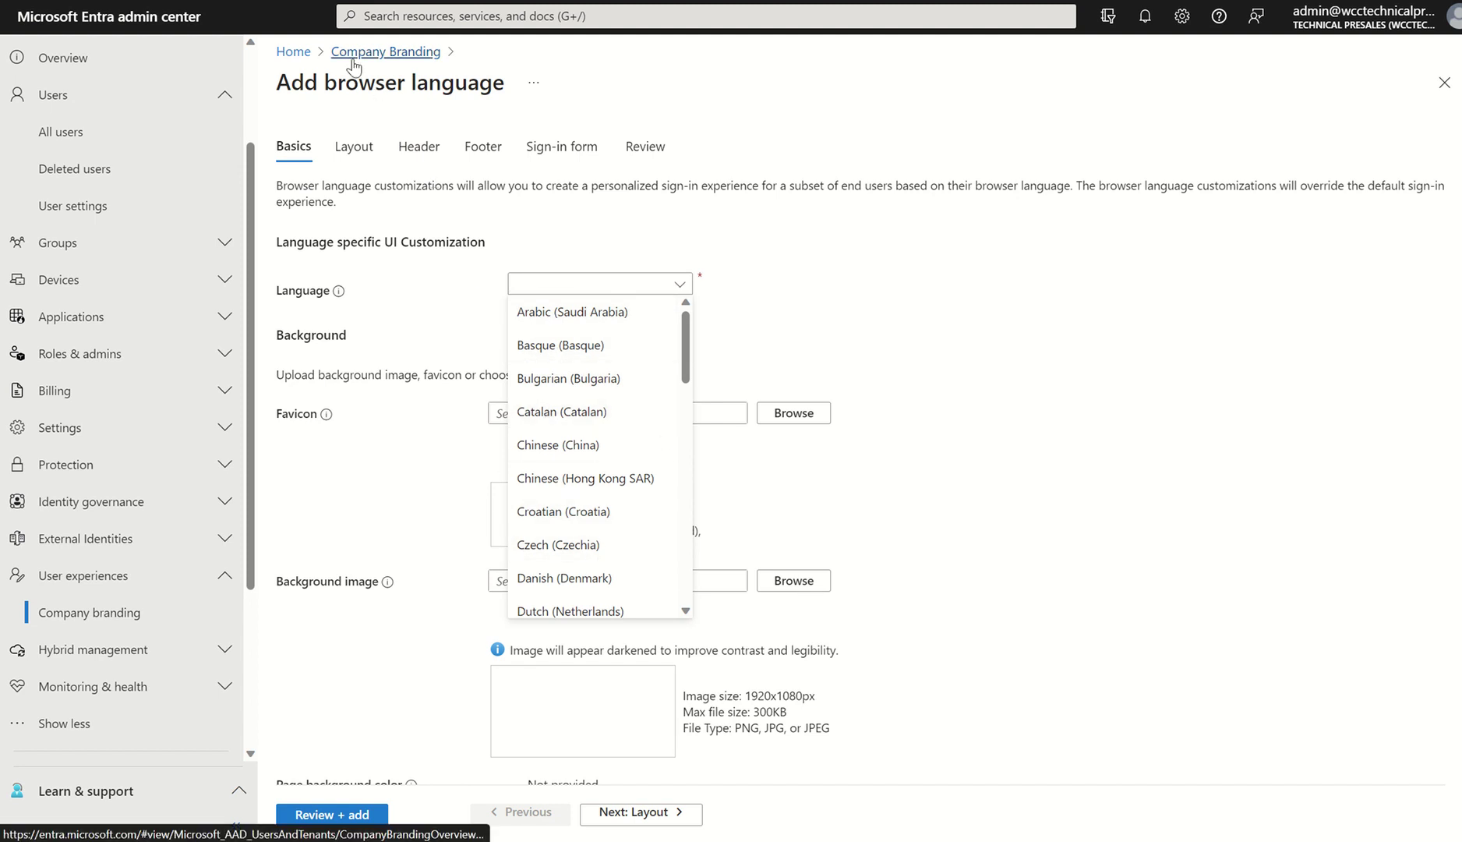
{"action": "left_click", "coordinate": [397, 51]}
{"action": "left_click", "coordinate": [444, 222]}
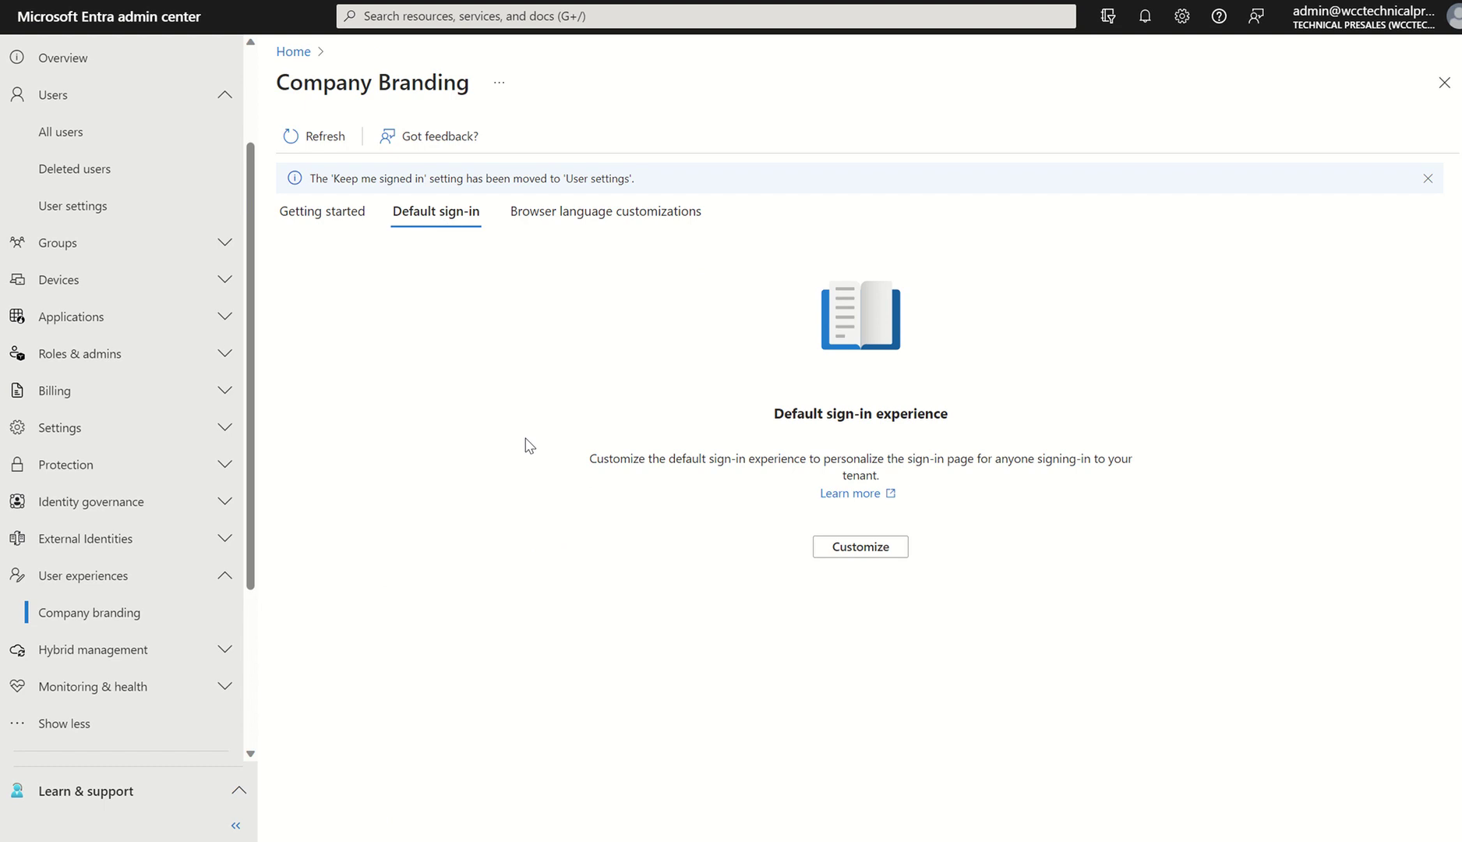